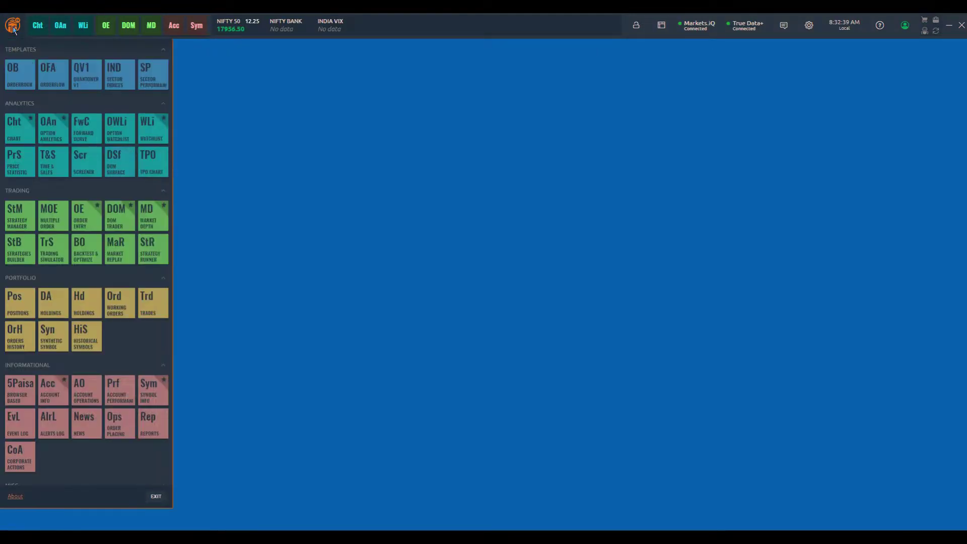
Step: Open Market Replay and enlarge its window wider and taller
{"action": "left_click", "coordinate": [124, 252]}
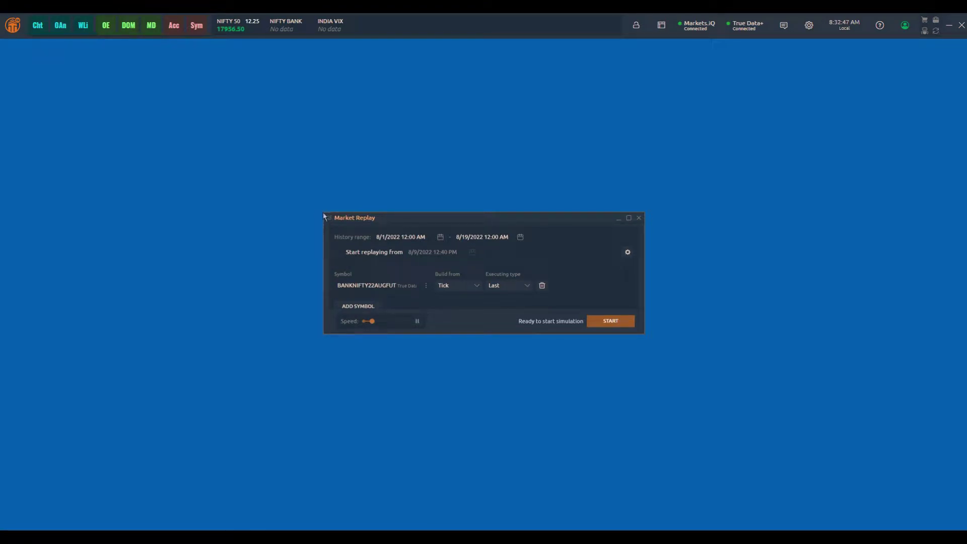
{"action": "left_click_drag", "start_coordinate": [323, 214], "coordinate": [313, 191]}
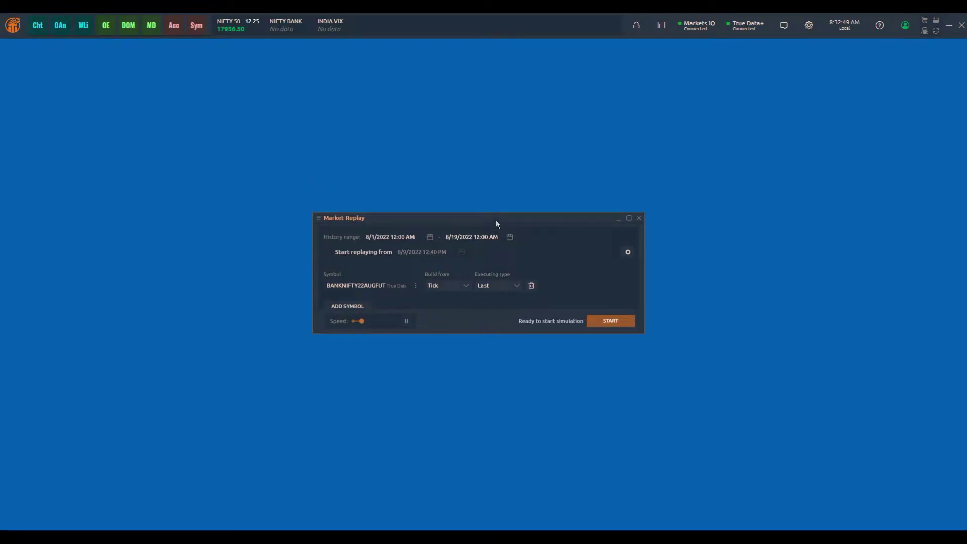
{"action": "left_click_drag", "start_coordinate": [498, 213], "coordinate": [532, 136]}
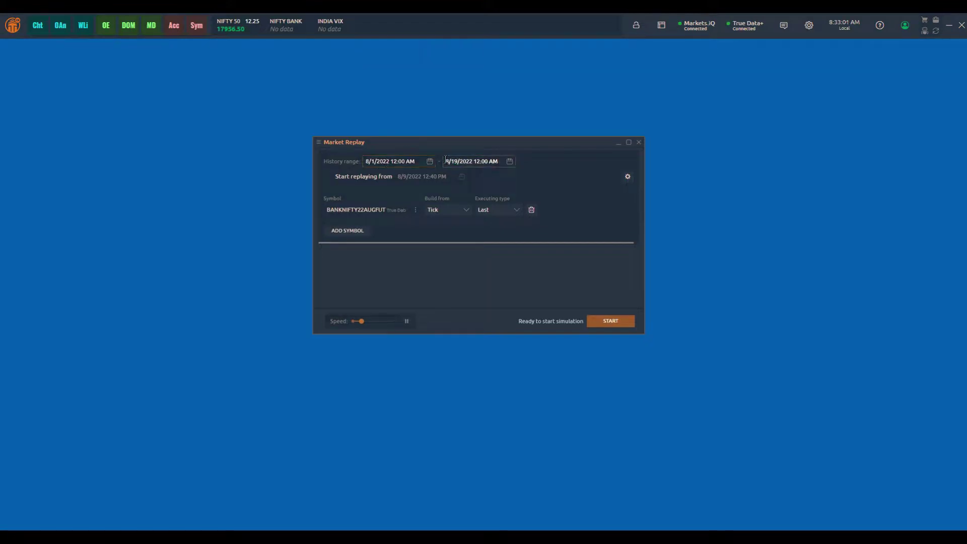
Step: Review the replay symbol list and keep BANKNIFTY22AUGFUT built from Tick data
{"action": "left_click", "coordinate": [409, 211]}
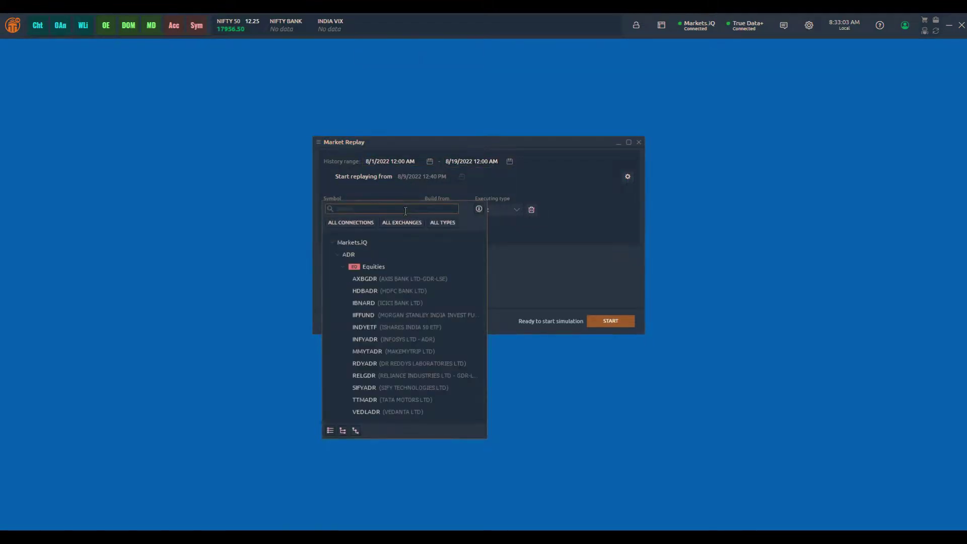
{"action": "left_click", "coordinate": [387, 196]}
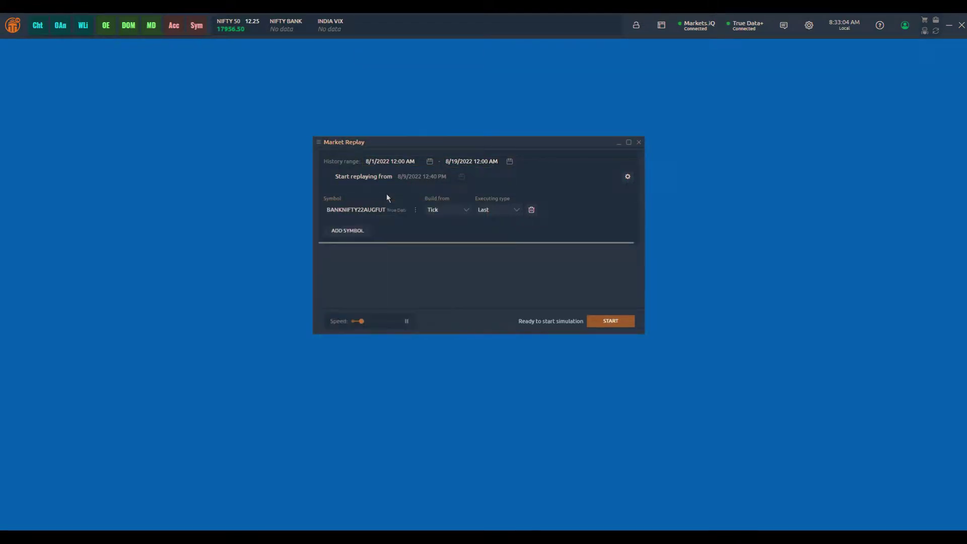
{"action": "left_click", "coordinate": [445, 211]}
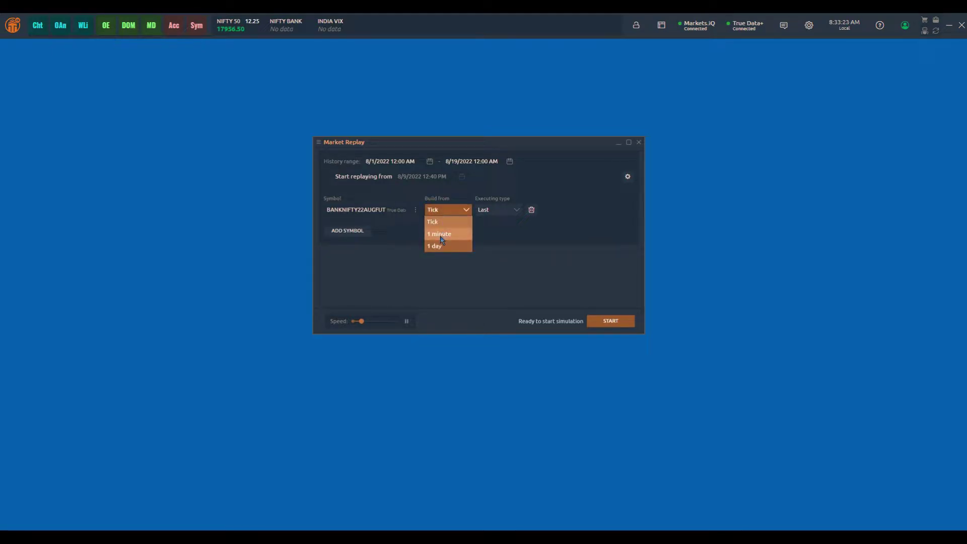
{"action": "left_click", "coordinate": [508, 230]}
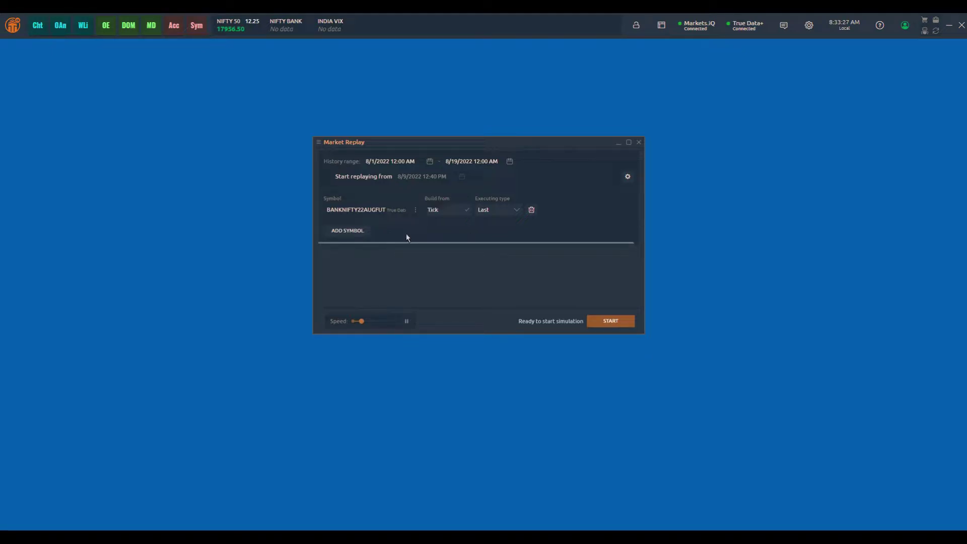
Step: Add NIFTY22AUGFUT built from Tick as second symbol, then search 'Reliance' for a third row
{"action": "left_click", "coordinate": [364, 233]}
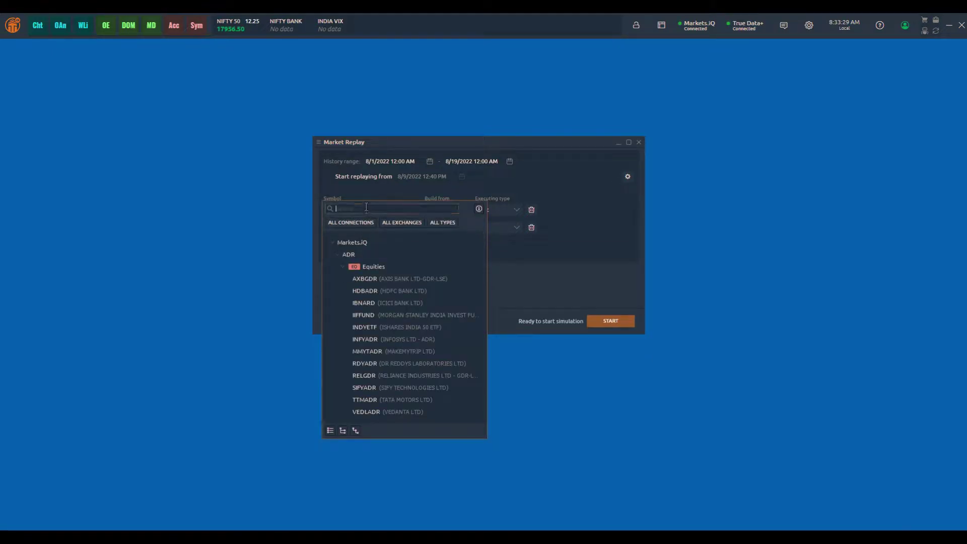
{"action": "type", "text": "nifty22"}
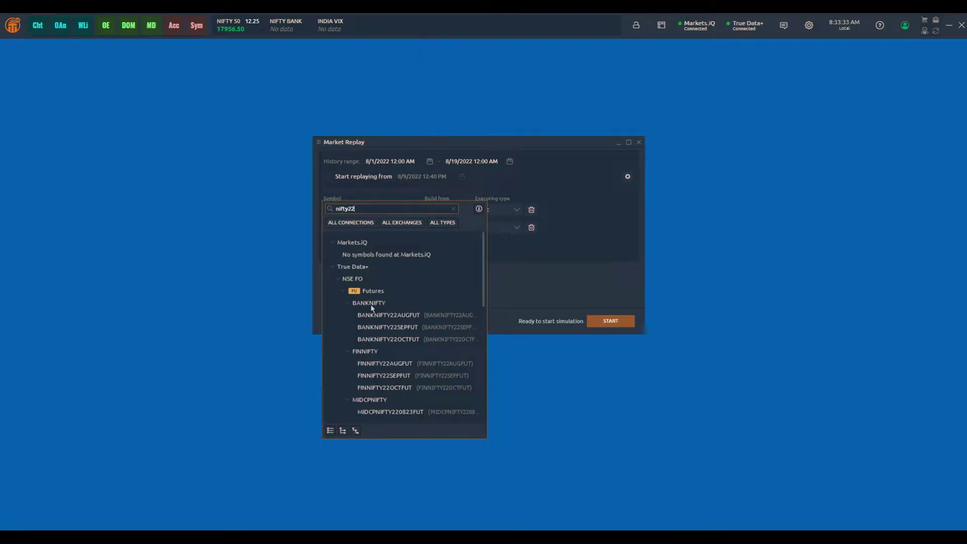
{"action": "scroll", "coordinate": [370, 305], "scroll_direction": "down", "scroll_amount": 5}
{"action": "left_click", "coordinate": [394, 340]}
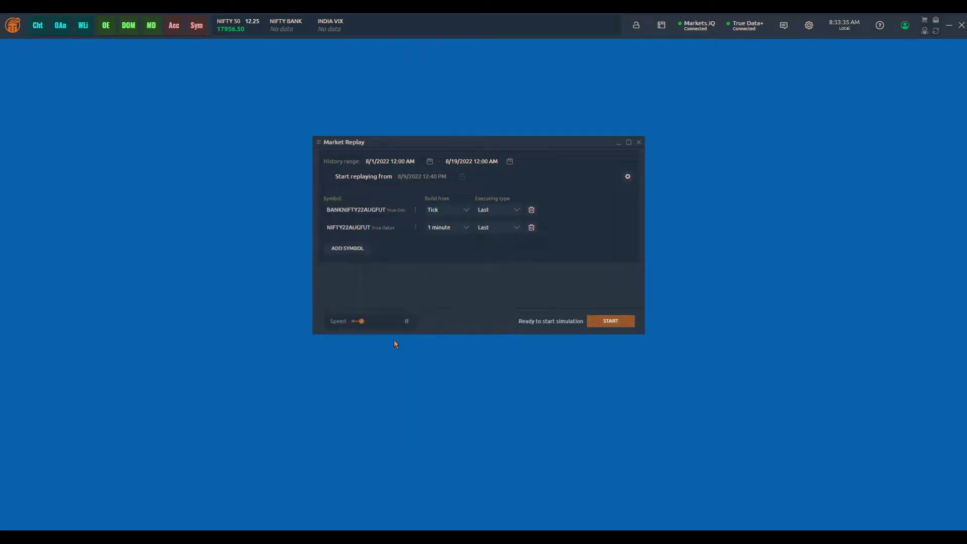
{"action": "left_click", "coordinate": [445, 227]}
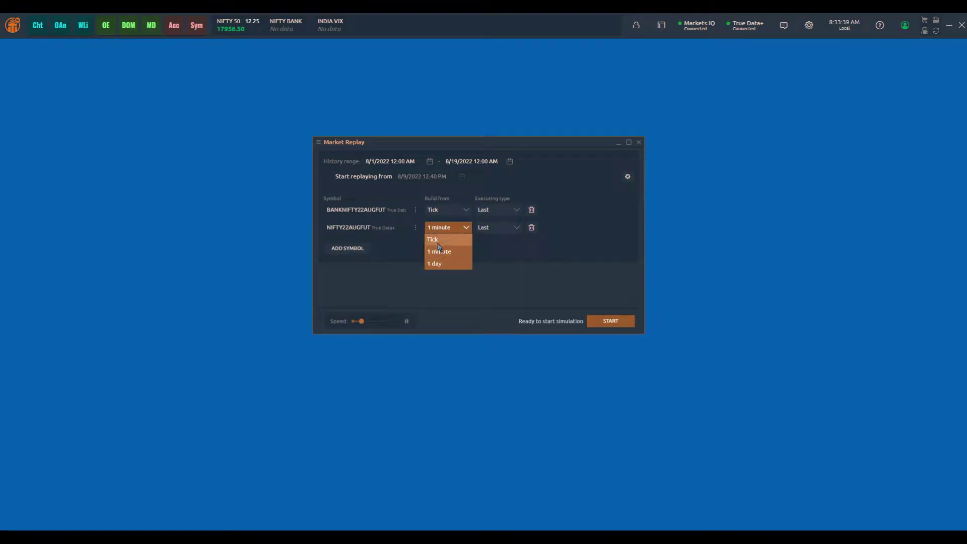
{"action": "left_click", "coordinate": [440, 241]}
{"action": "left_click", "coordinate": [365, 249]}
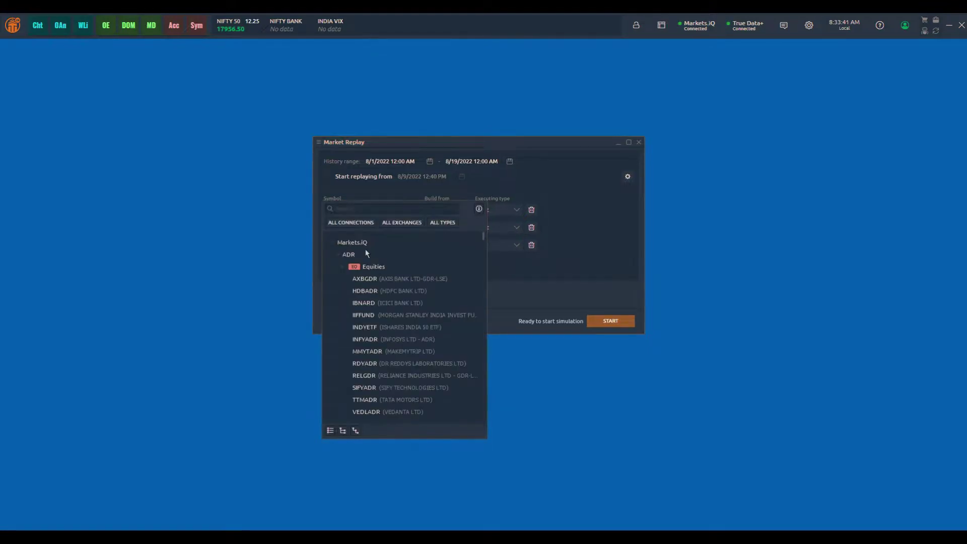
{"action": "type", "text": "Reliance"}
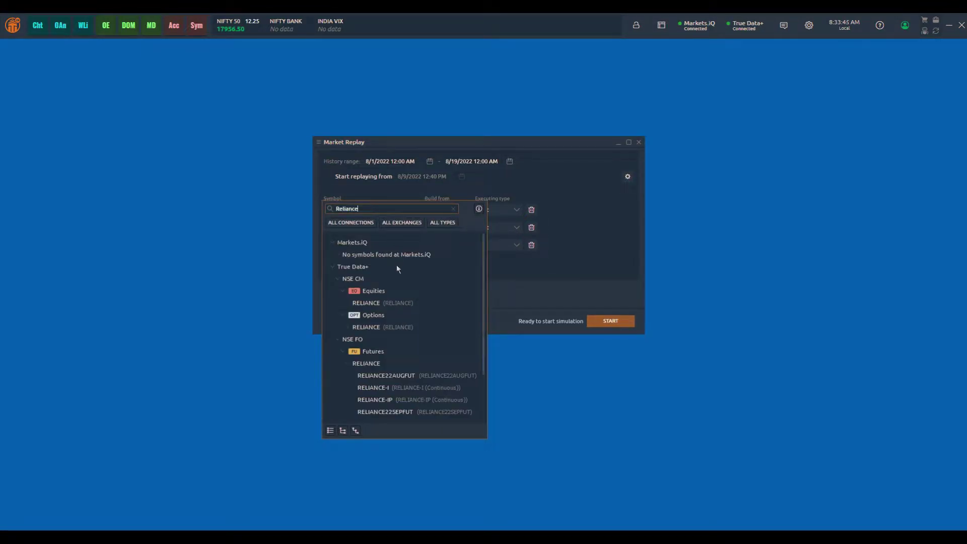
Step: Pick the RELIANCE equity as third symbol and set replay speed to 20%
{"action": "left_click", "coordinate": [391, 304]}
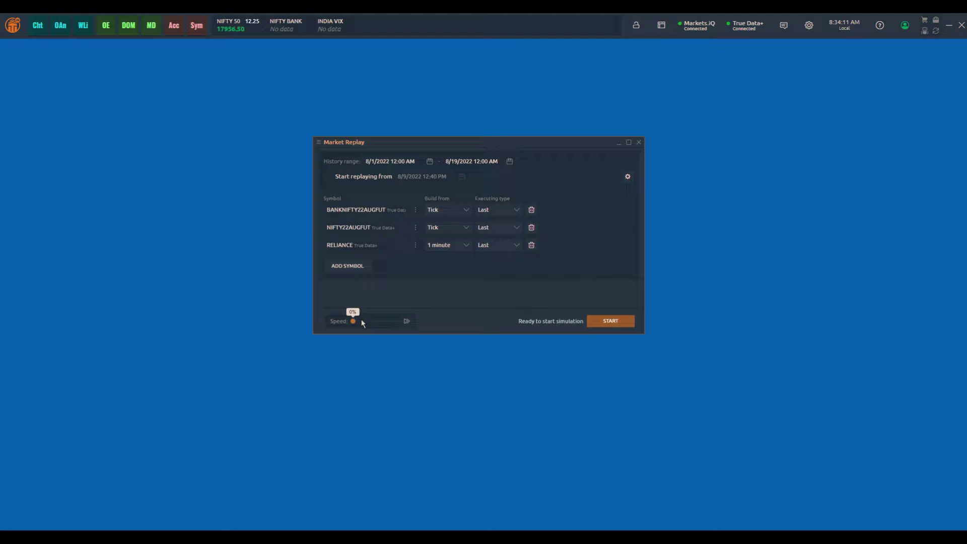
{"action": "left_click", "coordinate": [361, 321]}
Step: Start the market replay and move its window aside
{"action": "left_click", "coordinate": [606, 324]}
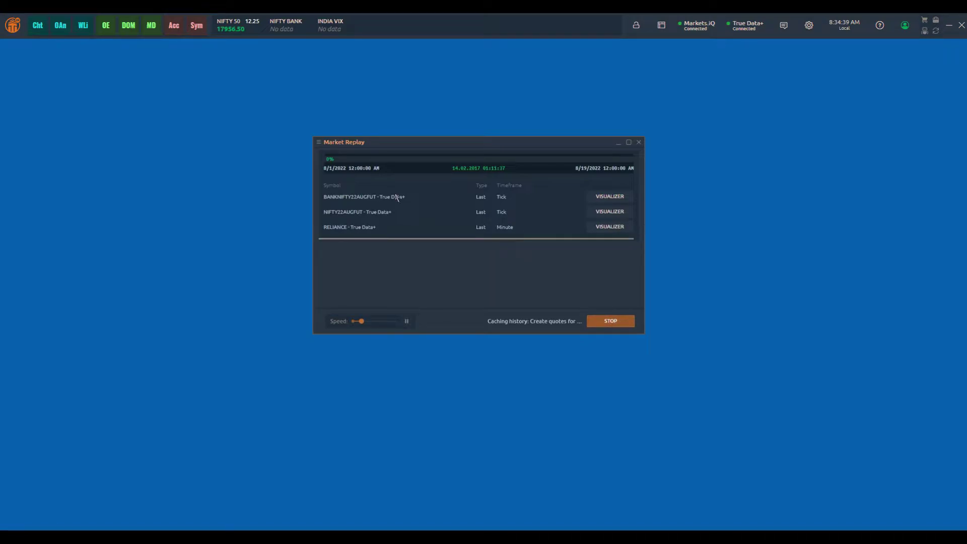
{"action": "left_click_drag", "start_coordinate": [393, 144], "coordinate": [320, 140]}
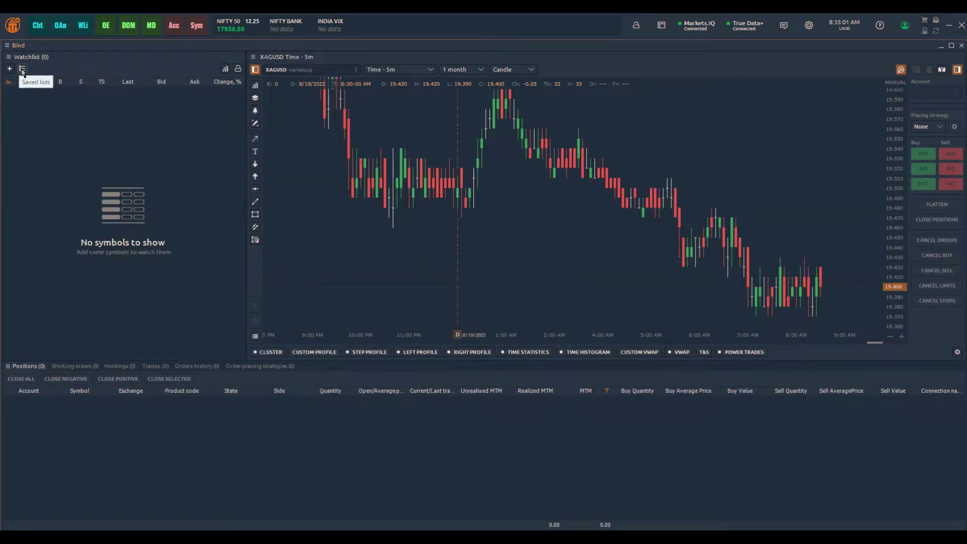
Step: Open the watchlist's symbol search showing the Market Replay symbols
{"action": "left_click", "coordinate": [9, 69]}
{"action": "left_click", "coordinate": [9, 69]}
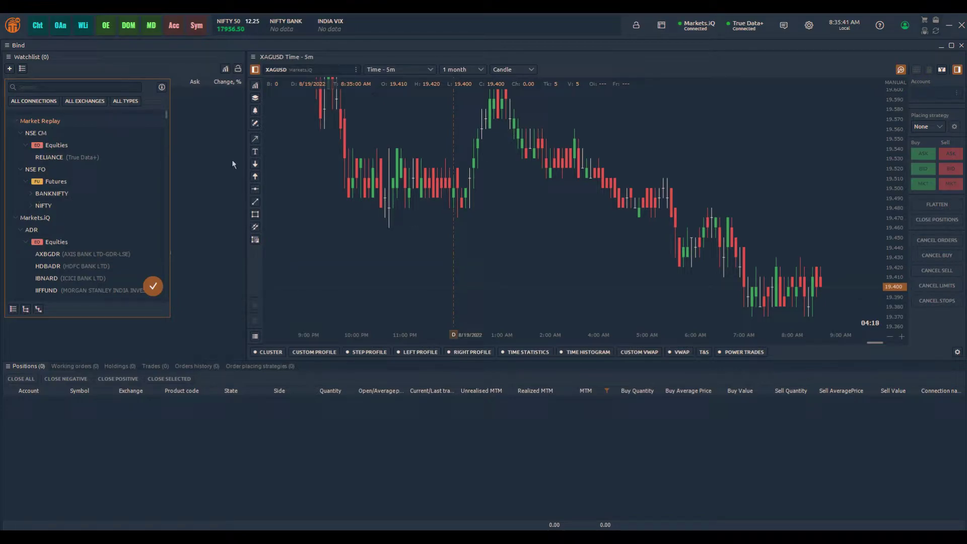
Step: Add RELIANCE, BANKNIFTY22AUGFUT and NIFTY22AUGFUT to the watchlist and widen the Symbol column
{"action": "key", "text": "Escape"}
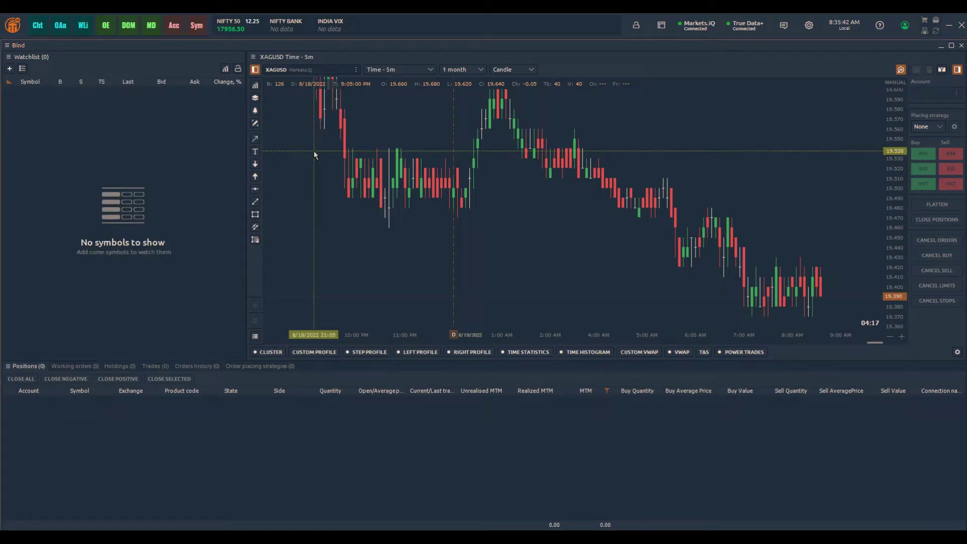
{"action": "left_click", "coordinate": [9, 69]}
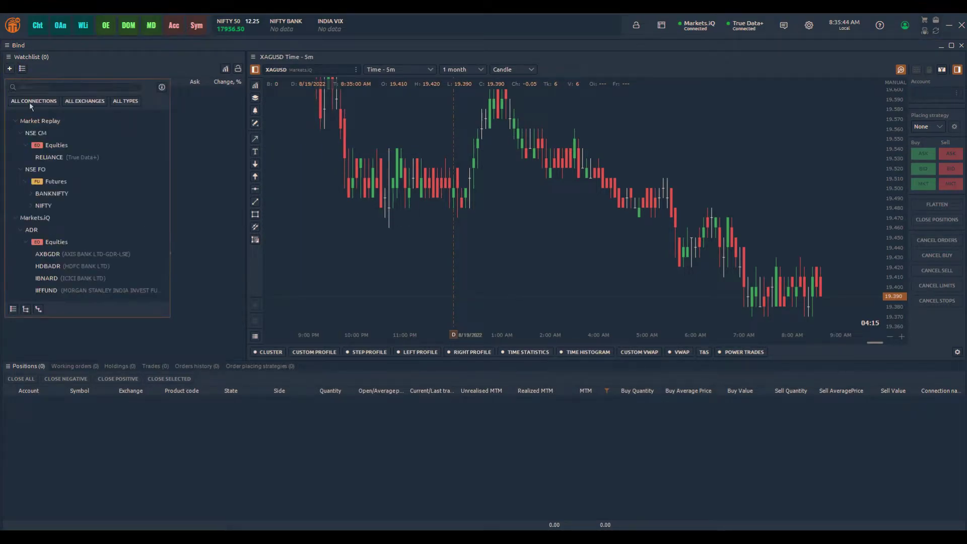
{"action": "double_click", "coordinate": [51, 158]}
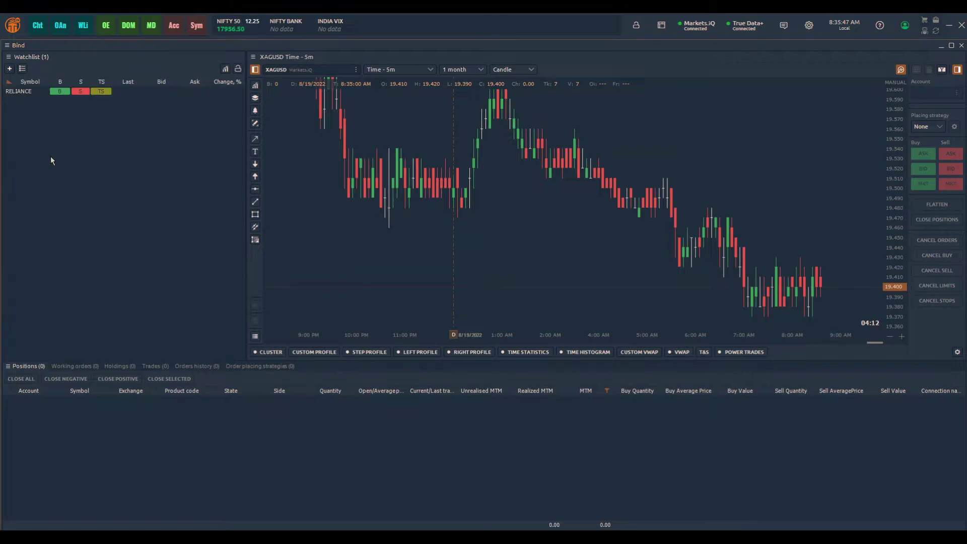
{"action": "left_click", "coordinate": [10, 69]}
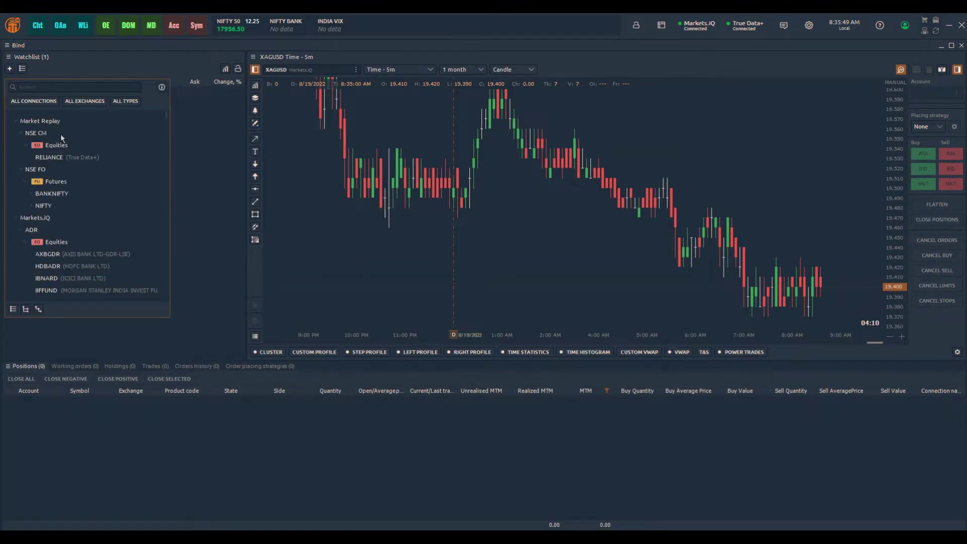
{"action": "double_click", "coordinate": [54, 181]}
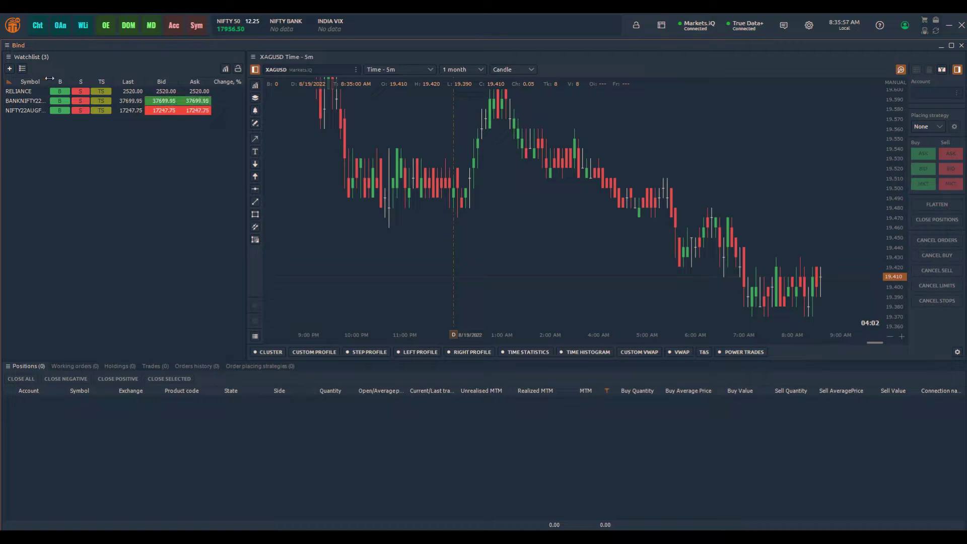
{"action": "mouse_move", "coordinate": [49, 79]}
{"action": "left_mouse_down"}
{"action": "mouse_move", "coordinate": [73, 82]}
{"action": "mouse_move", "coordinate": [63, 82]}
{"action": "left_mouse_up"}
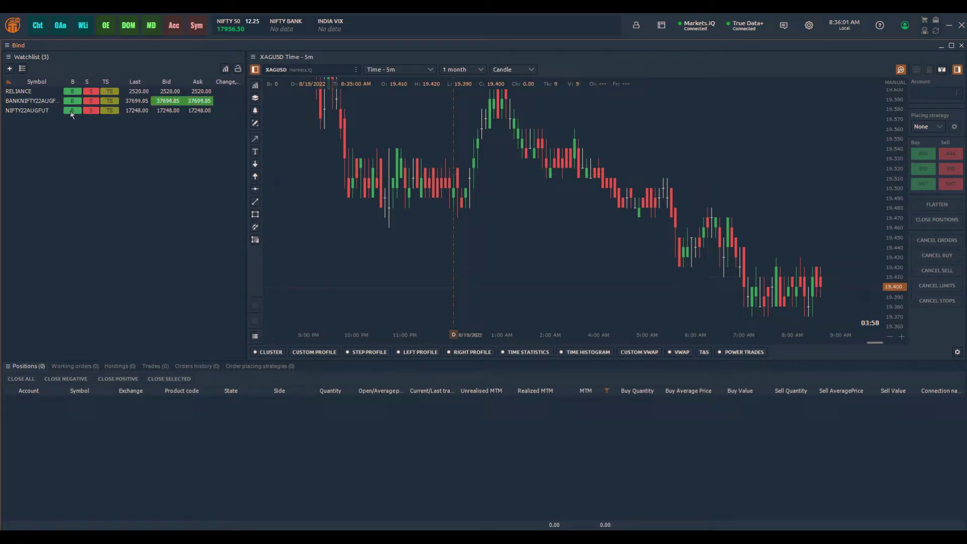
Step: Chart the NIFTY22AUGFUT replay in 5-minute candles from the watchlist
{"action": "left_click", "coordinate": [41, 113]}
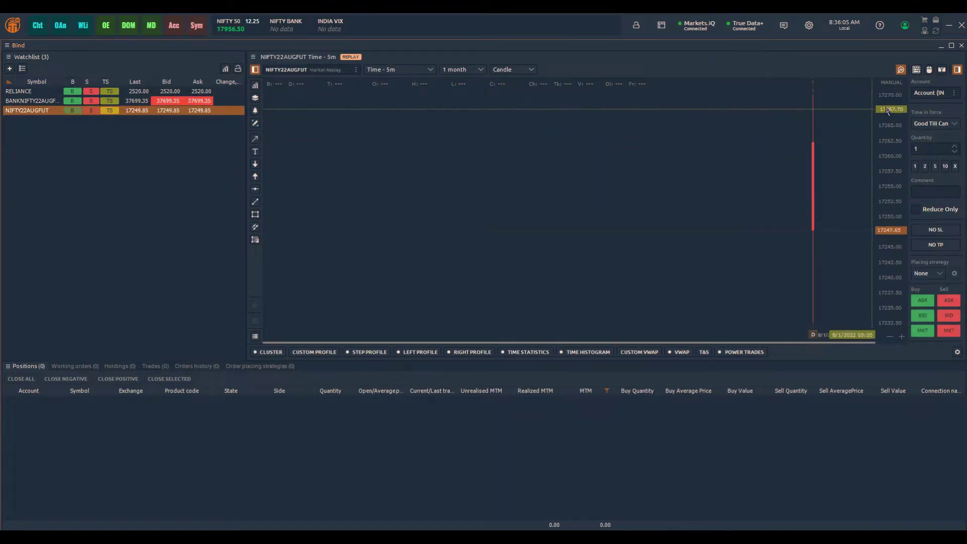
{"action": "scroll", "coordinate": [892, 119], "scroll_direction": "down", "scroll_amount": 1}
{"action": "scroll", "coordinate": [893, 119], "scroll_direction": "down", "scroll_amount": 1}
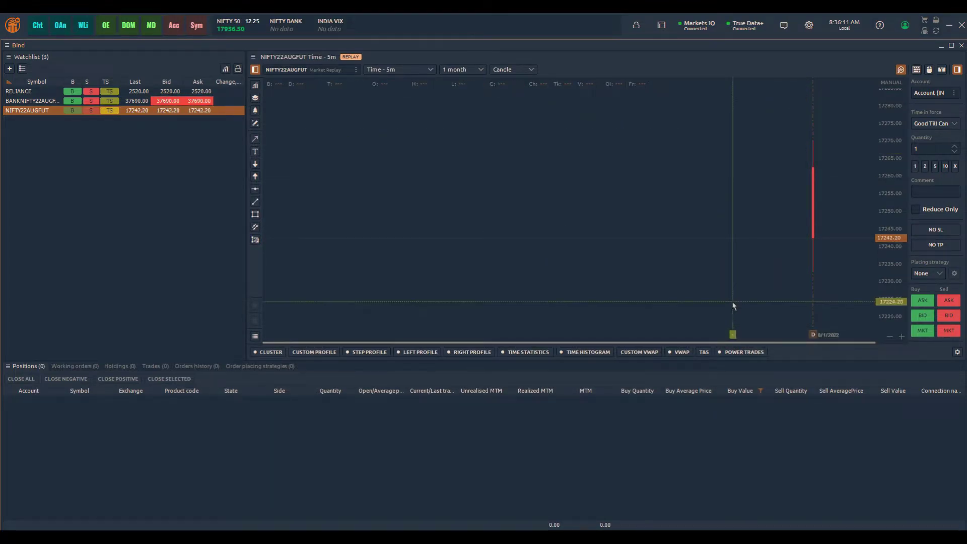
Step: Bring the Market Replay window back up and reposition it
{"action": "mouse_move", "coordinate": [690, 536]}
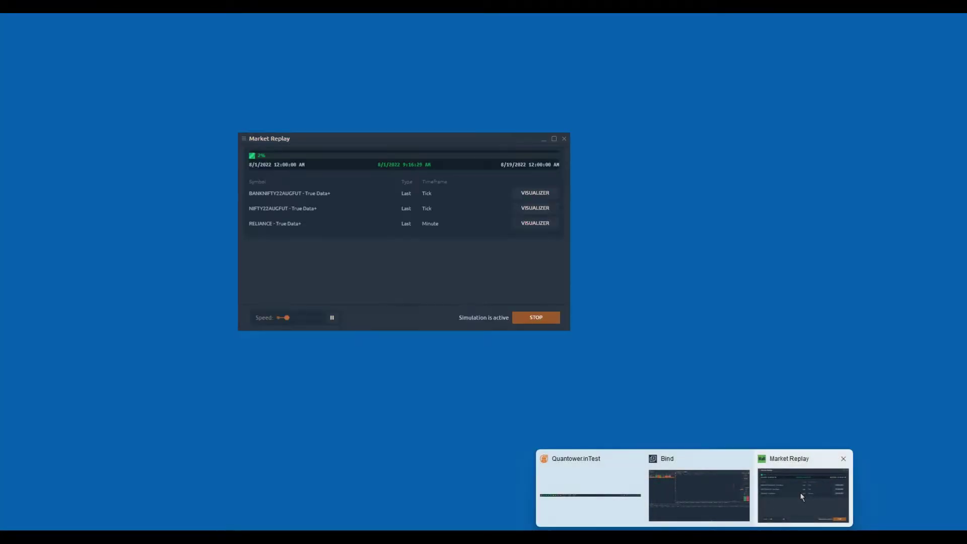
{"action": "left_click", "coordinate": [800, 492]}
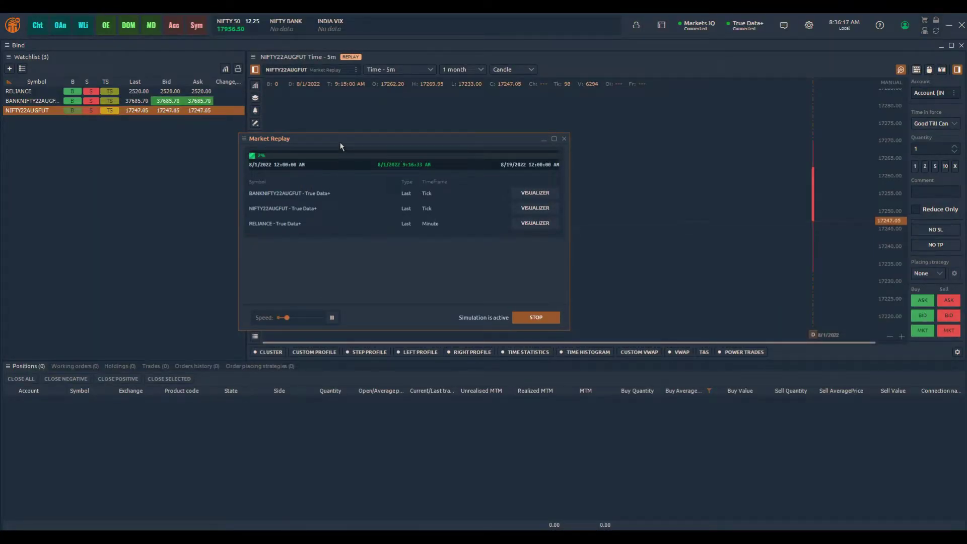
{"action": "left_click_drag", "start_coordinate": [340, 149], "coordinate": [219, 202]}
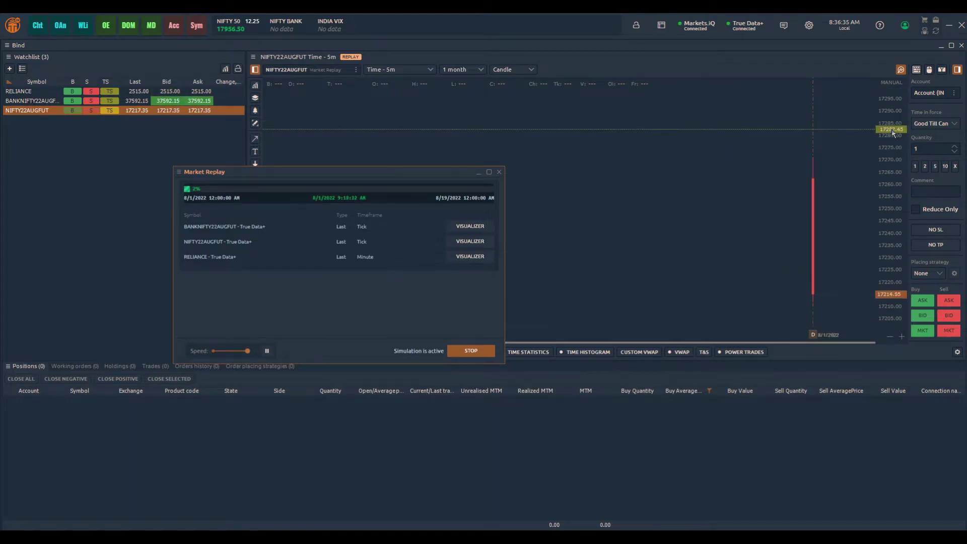
Step: Reset the price scale to auto-fit and switch the chart to 1-minute candles
{"action": "left_click", "coordinate": [896, 84]}
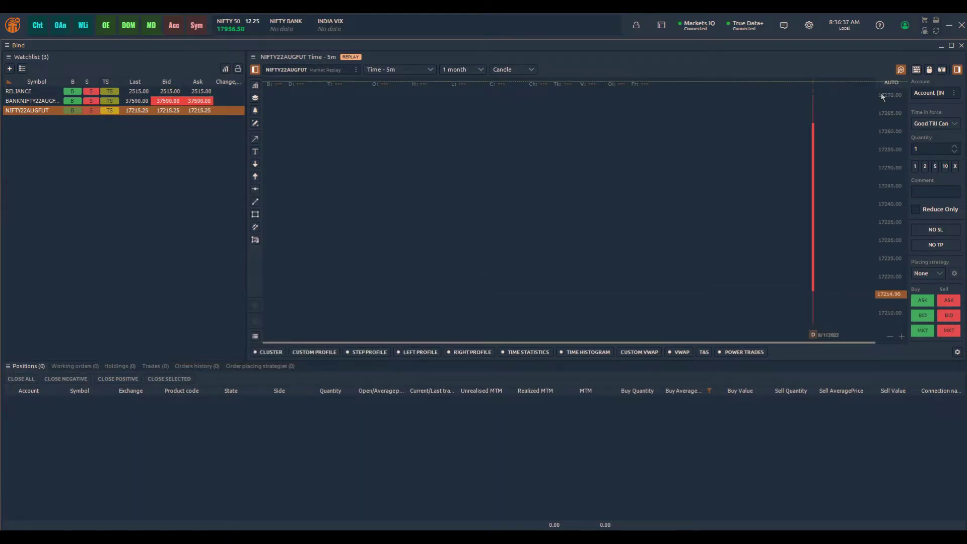
{"action": "left_click", "coordinate": [409, 73]}
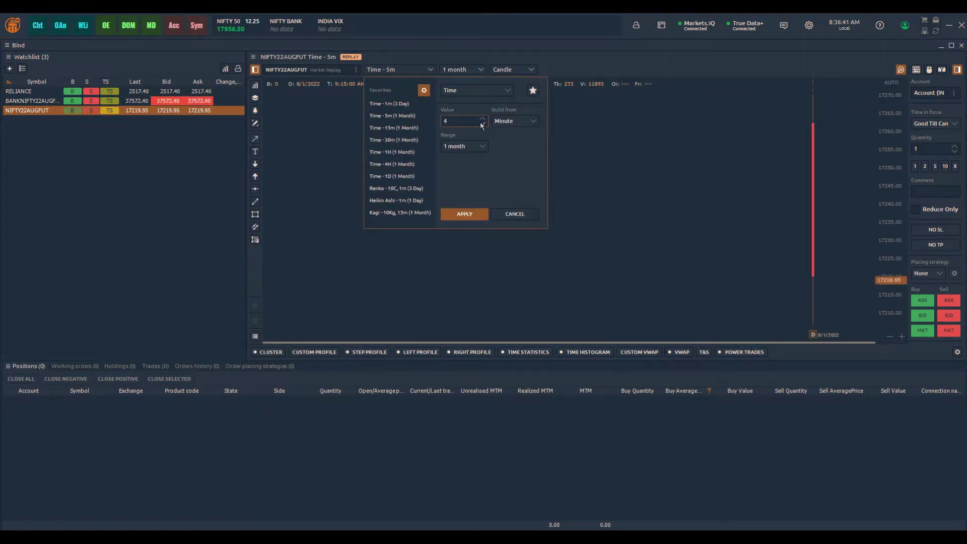
{"action": "left_click", "coordinate": [463, 214]}
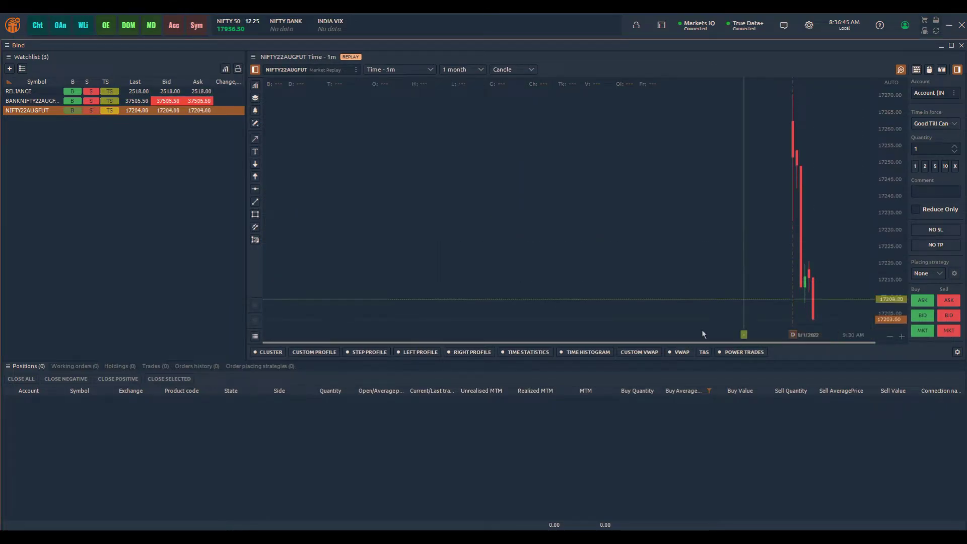
Step: Briefly chart RELIANCE, then switch back to NIFTY22AUGFUT
{"action": "mouse_move", "coordinate": [727, 484]}
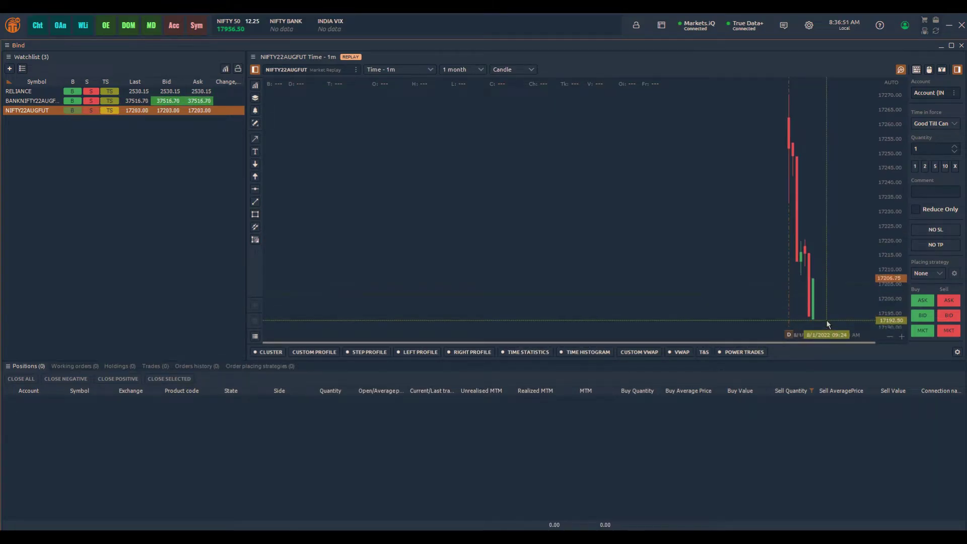
{"action": "scroll", "coordinate": [771, 252], "scroll_direction": "up", "scroll_amount": 2}
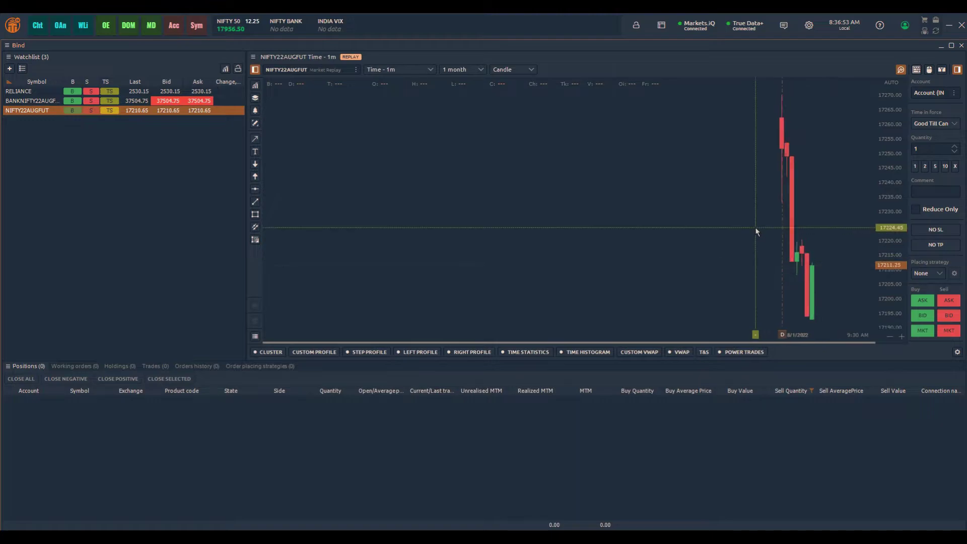
{"action": "scroll", "coordinate": [589, 211], "scroll_direction": "up", "scroll_amount": 2}
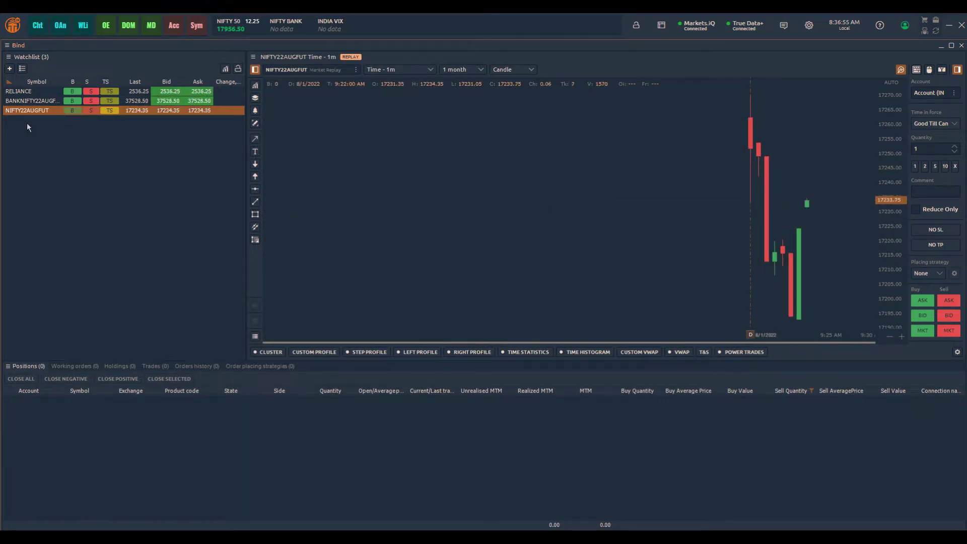
{"action": "left_click", "coordinate": [35, 92]}
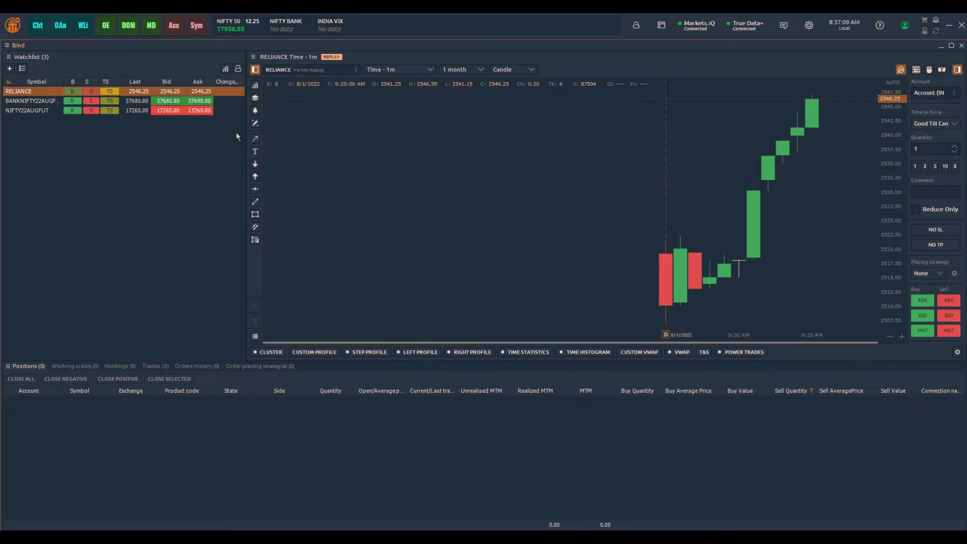
{"action": "left_click", "coordinate": [29, 110]}
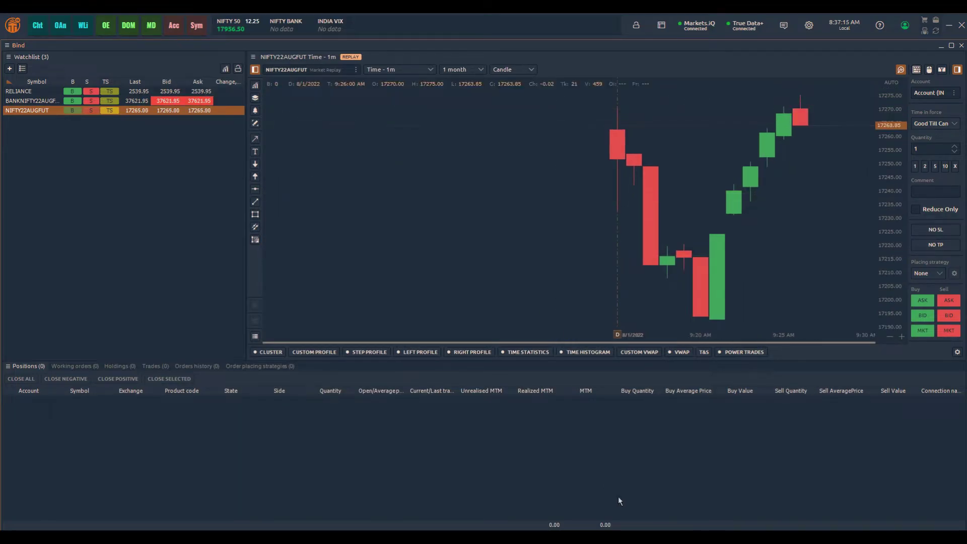
Step: Open a Time & Sales window for BANKNIFTY22AUGFUT from the Market Replay visualizer
{"action": "left_click", "coordinate": [773, 491]}
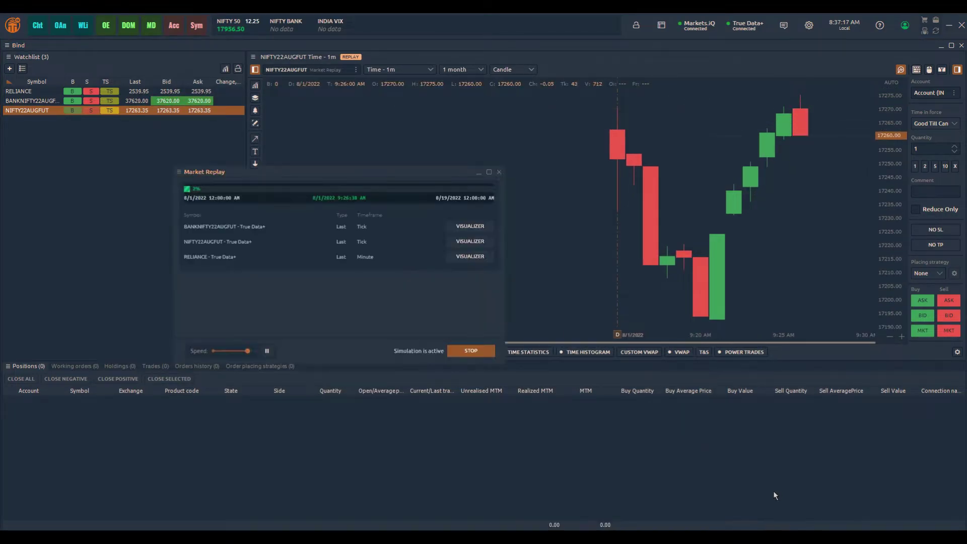
{"action": "left_click", "coordinate": [480, 227]}
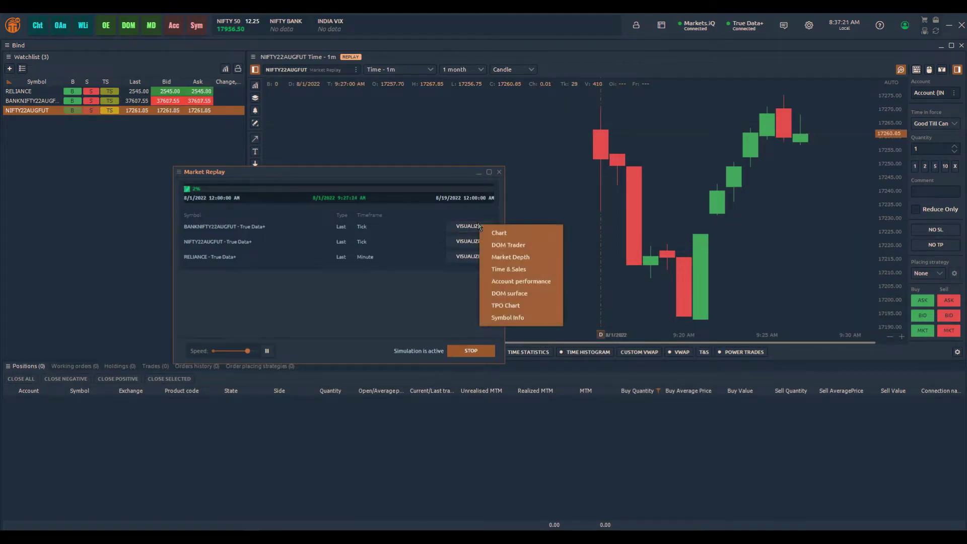
{"action": "left_click", "coordinate": [506, 270]}
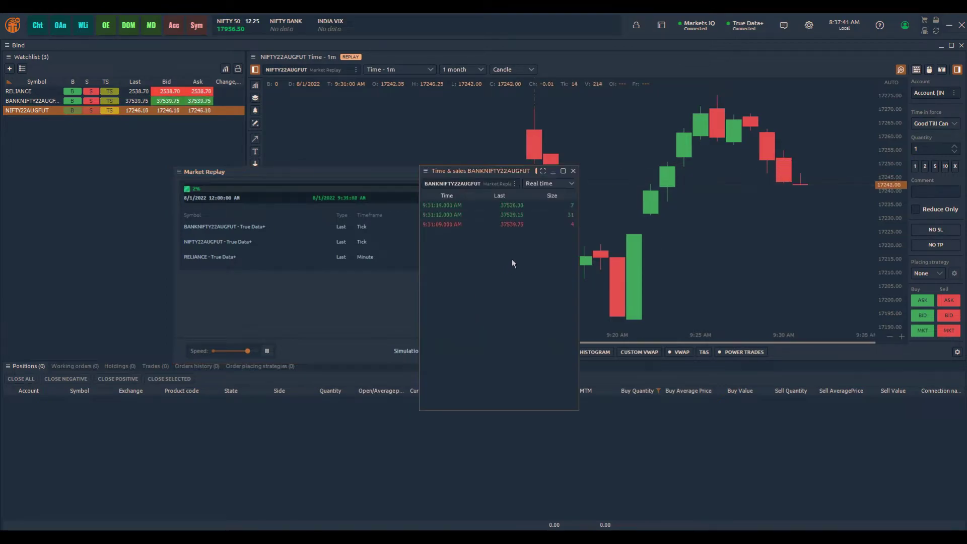
Step: Close Time & Sales, open the BANKNIFTY22AUGFUT DOM surface heatmap, maximize it, then restore it
{"action": "left_click", "coordinate": [573, 172]}
{"action": "left_click", "coordinate": [485, 229]}
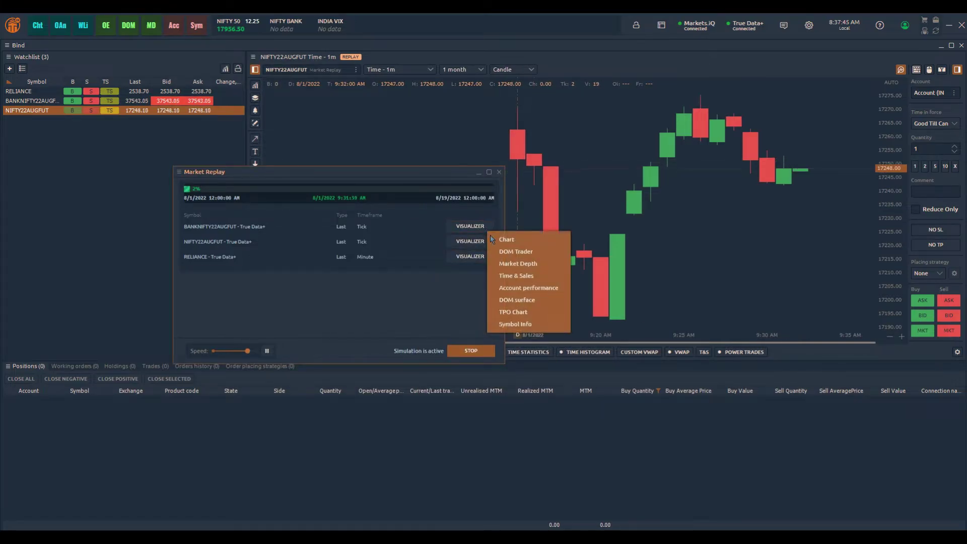
{"action": "left_click", "coordinate": [524, 300]}
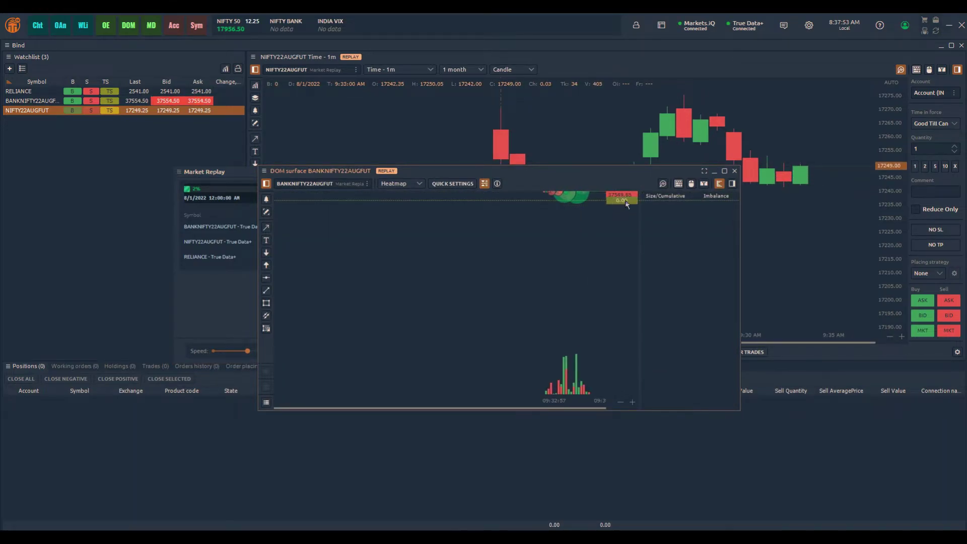
{"action": "left_click", "coordinate": [725, 171]}
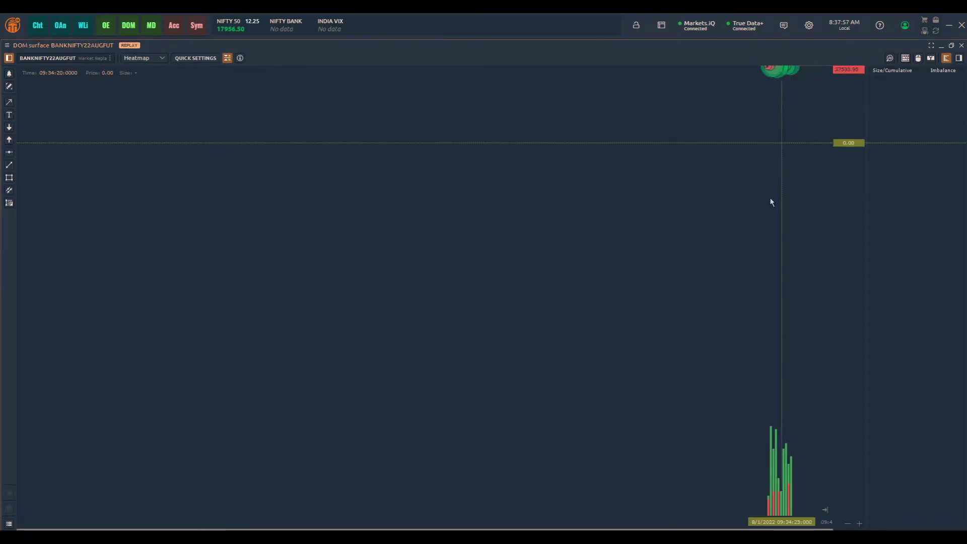
{"action": "left_click", "coordinate": [952, 45]}
Step: Close the DOM surface, open a BANKNIFTY22AUGFUT TPO chart, adjust its custom step, then close it
{"action": "left_click", "coordinate": [735, 171]}
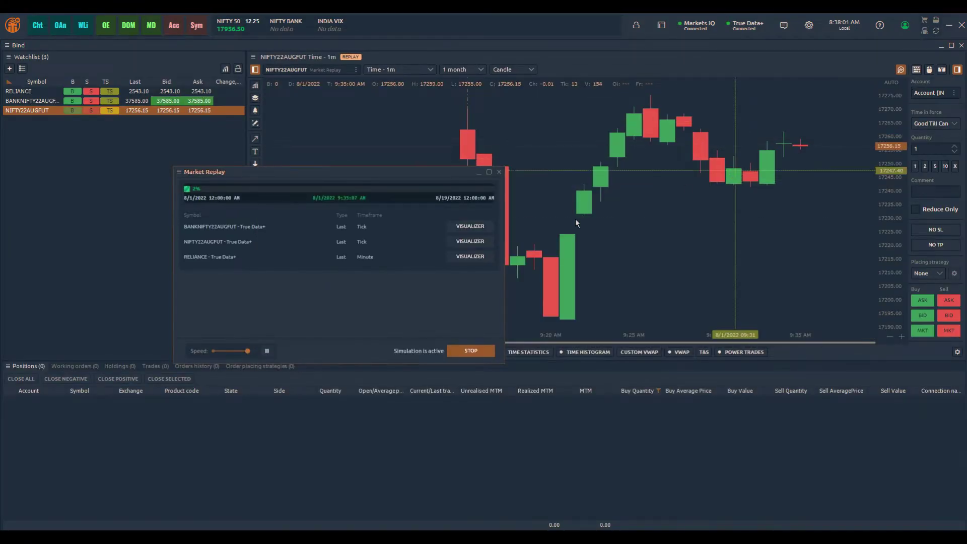
{"action": "left_click", "coordinate": [479, 228]}
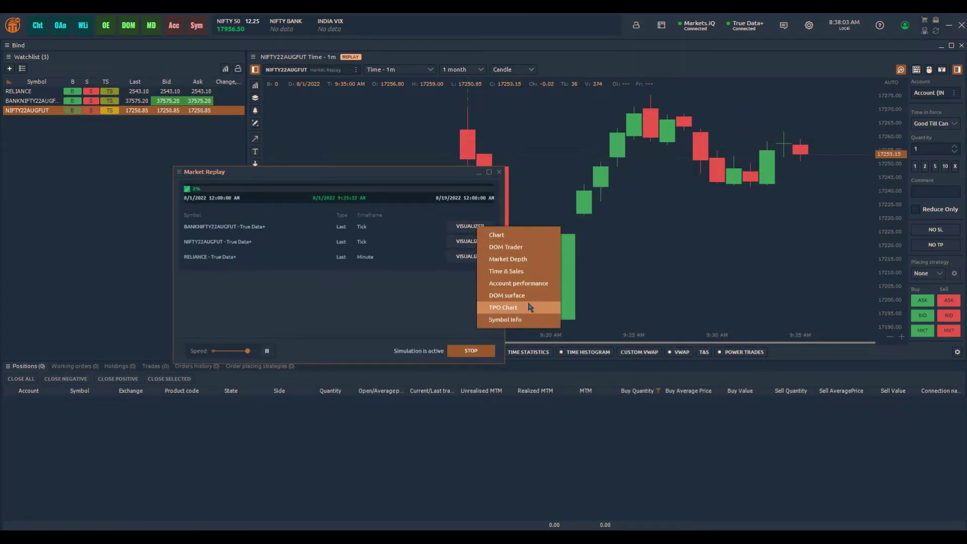
{"action": "left_click", "coordinate": [529, 307]}
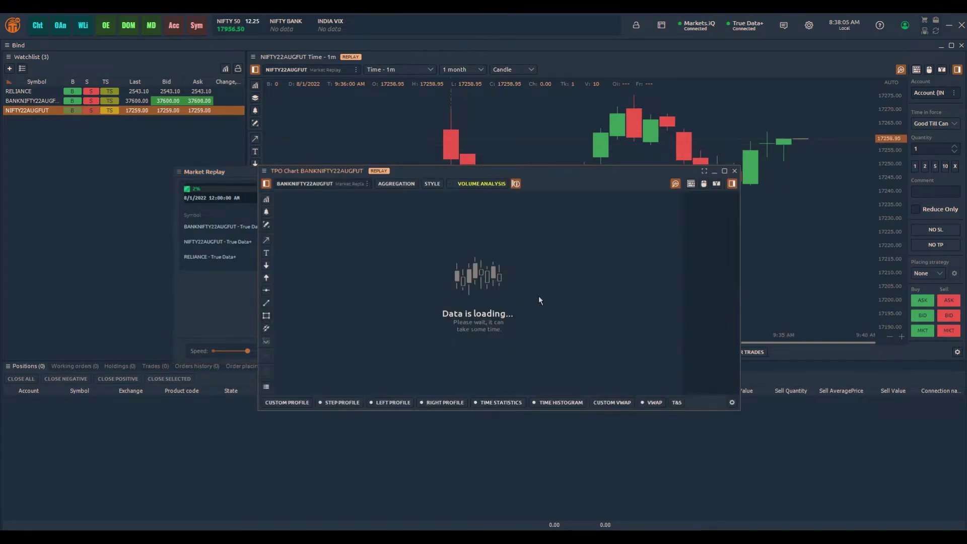
{"action": "scroll", "coordinate": [669, 223], "scroll_direction": "up", "scroll_amount": 2}
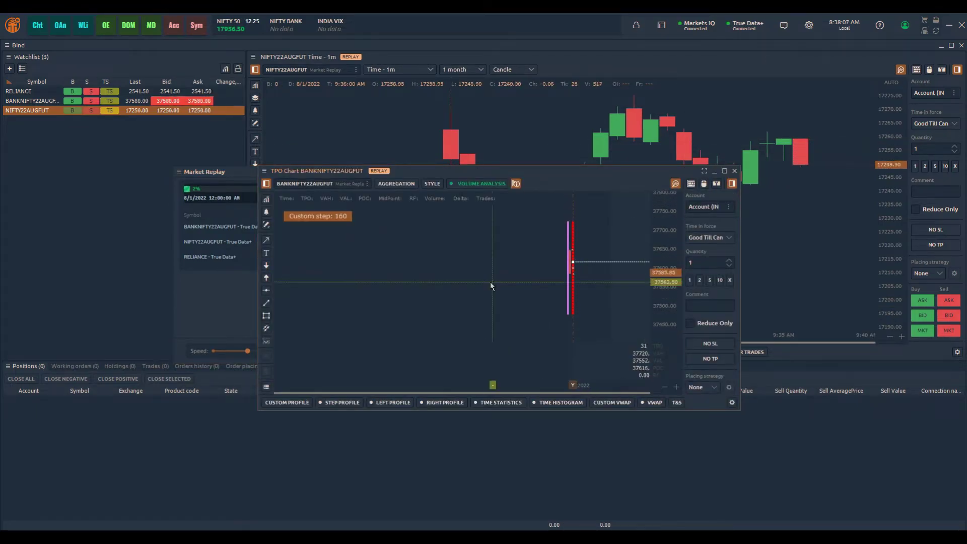
{"action": "scroll", "coordinate": [666, 225], "scroll_direction": "down", "scroll_amount": 3}
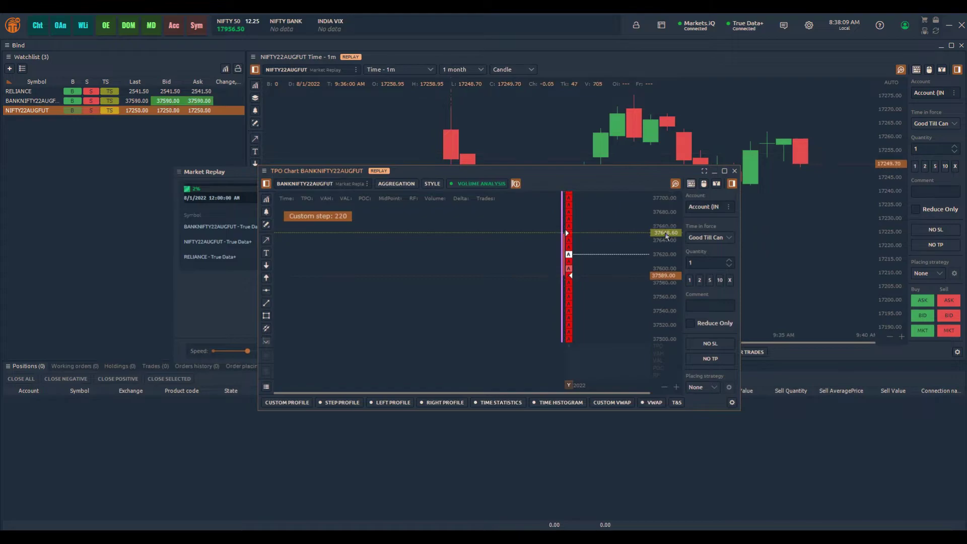
{"action": "left_click", "coordinate": [735, 172]}
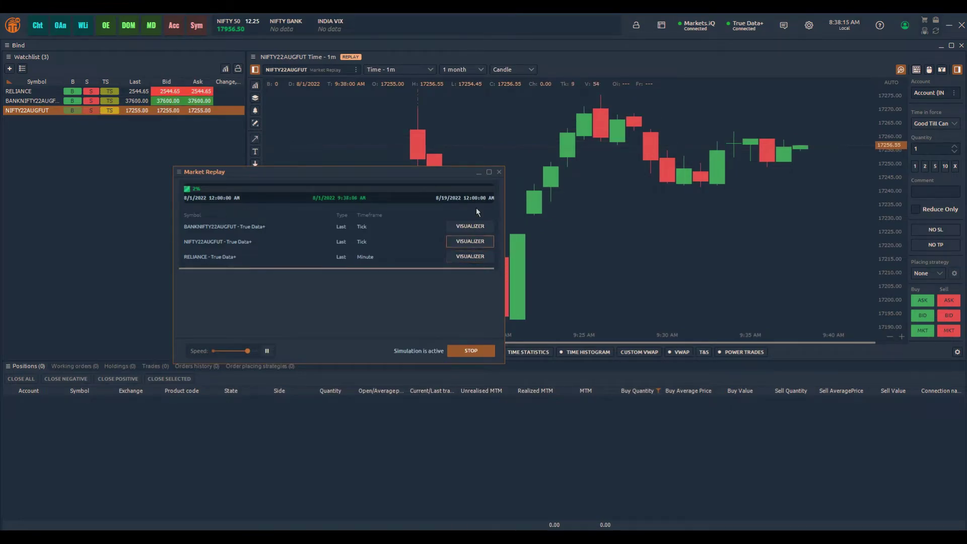
{"action": "left_click", "coordinate": [471, 225]}
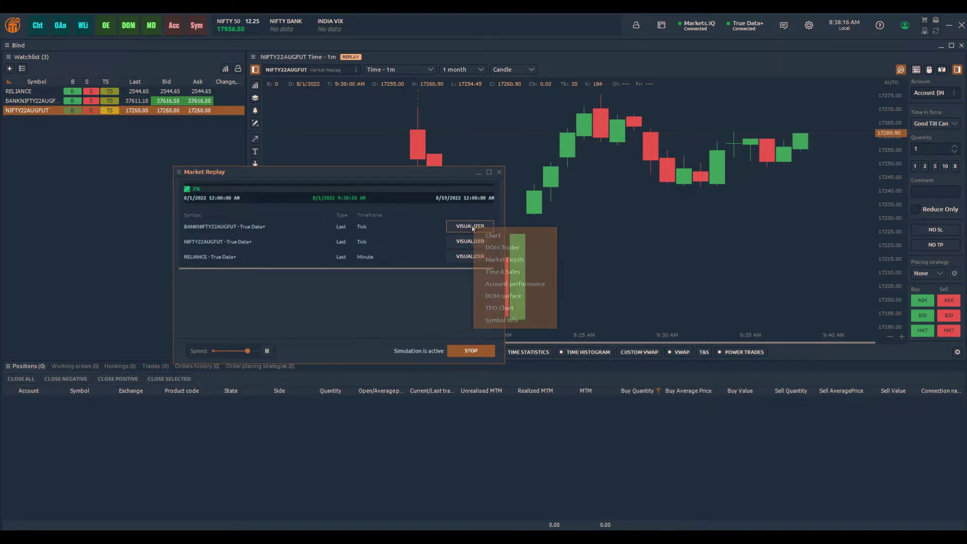
{"action": "left_click", "coordinate": [519, 320]}
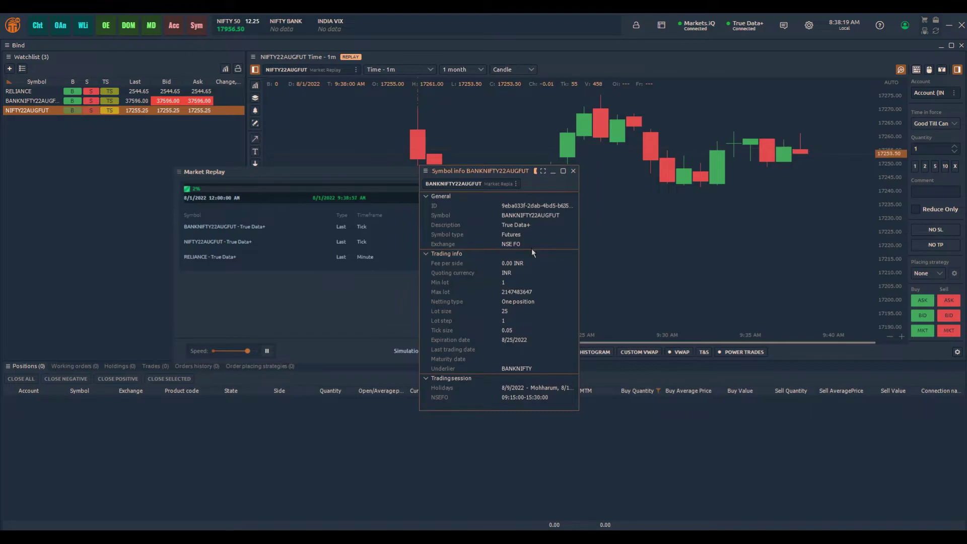
{"action": "left_click", "coordinate": [574, 171]}
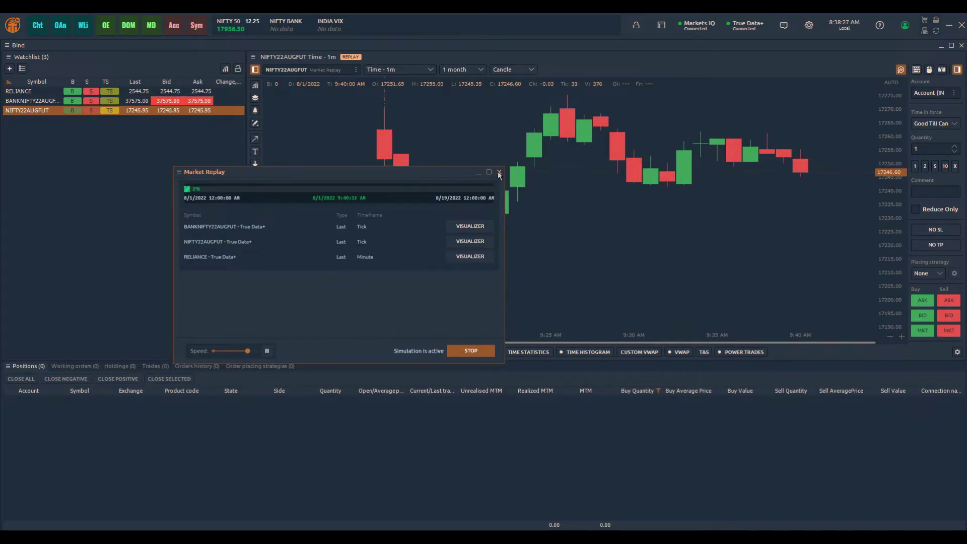
Step: Close the Market Replay window and enable the cluster view on the NIFTY22AUGFUT chart
{"action": "left_click_drag", "start_coordinate": [441, 171], "coordinate": [632, 183]}
{"action": "left_click", "coordinate": [689, 185]}
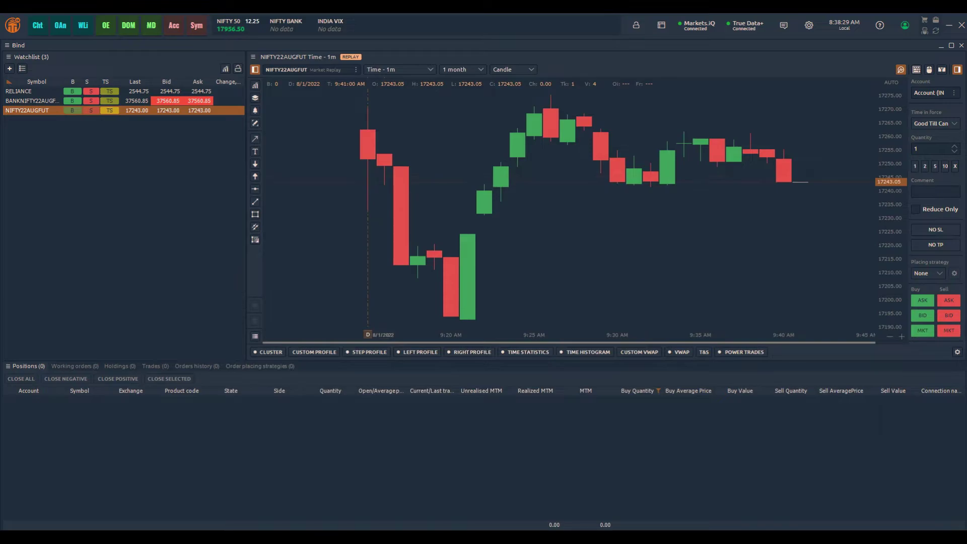
{"action": "left_click", "coordinate": [270, 353]}
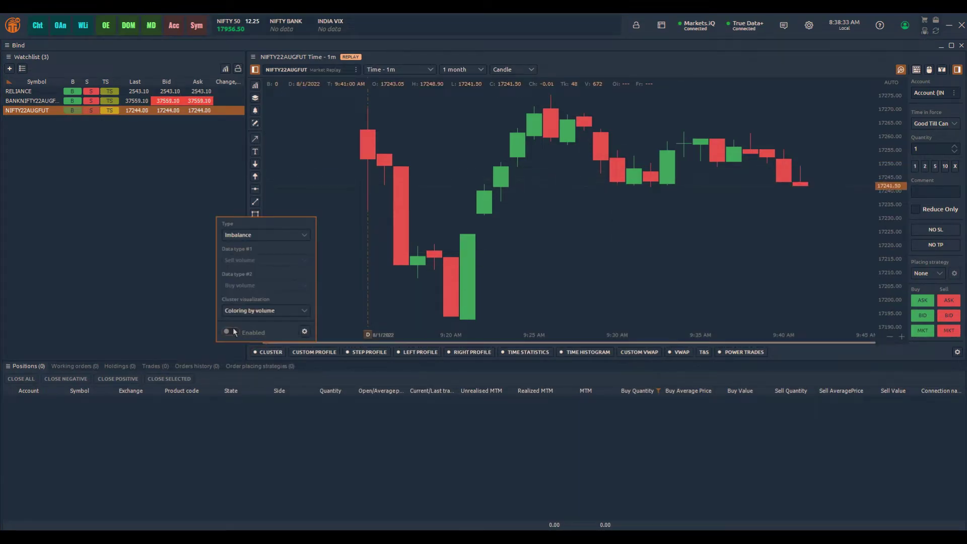
{"action": "left_click", "coordinate": [228, 332]}
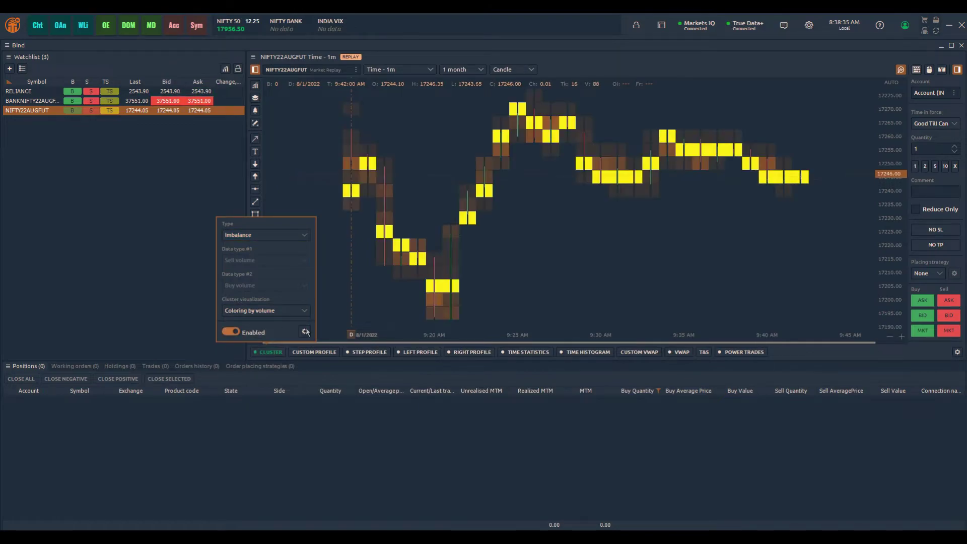
{"action": "left_click", "coordinate": [304, 332]}
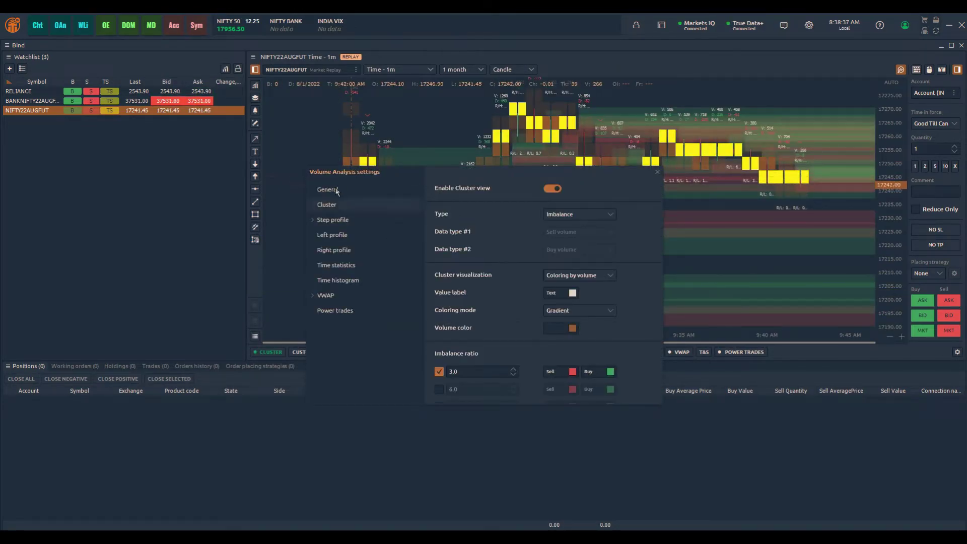
Step: Set the cluster custom step to 80 and cumulative delta reset to Full chart range, then apply
{"action": "double_click", "coordinate": [562, 204]}
{"action": "type", "text": "8"}
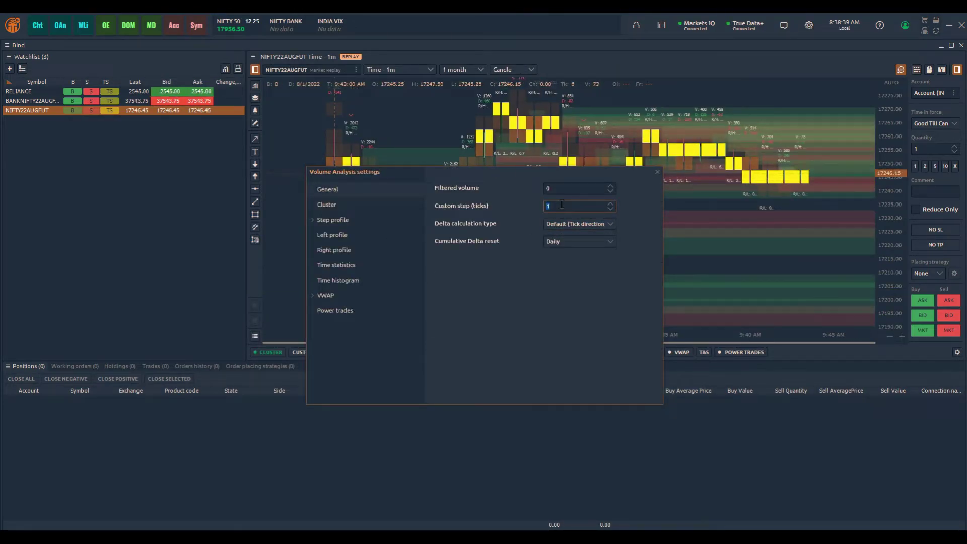
{"action": "type", "text": "0"}
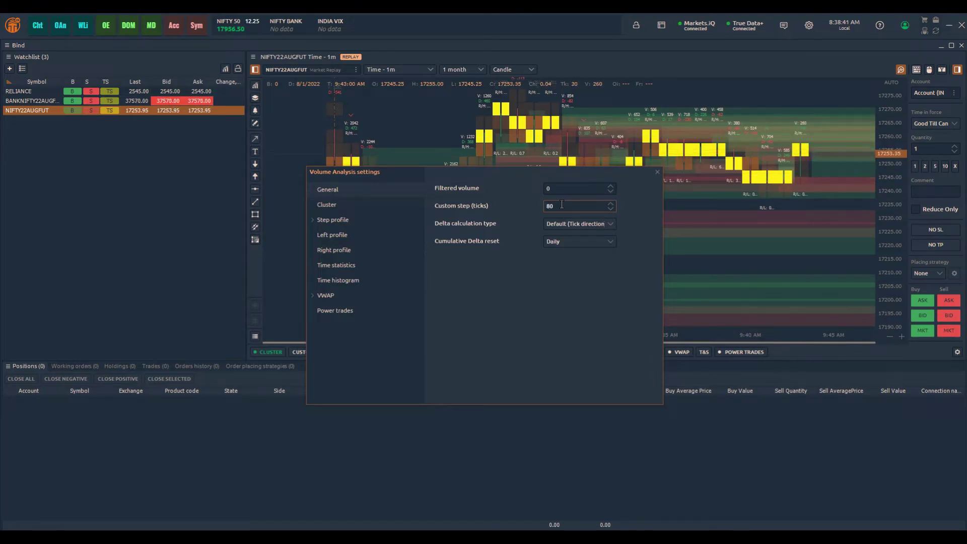
{"action": "left_click", "coordinate": [573, 241]}
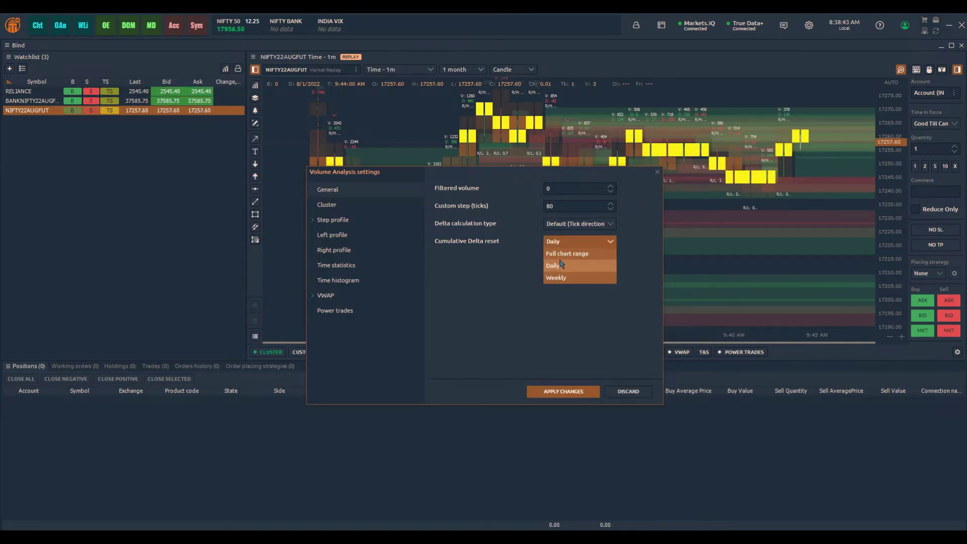
{"action": "left_click", "coordinate": [561, 253]}
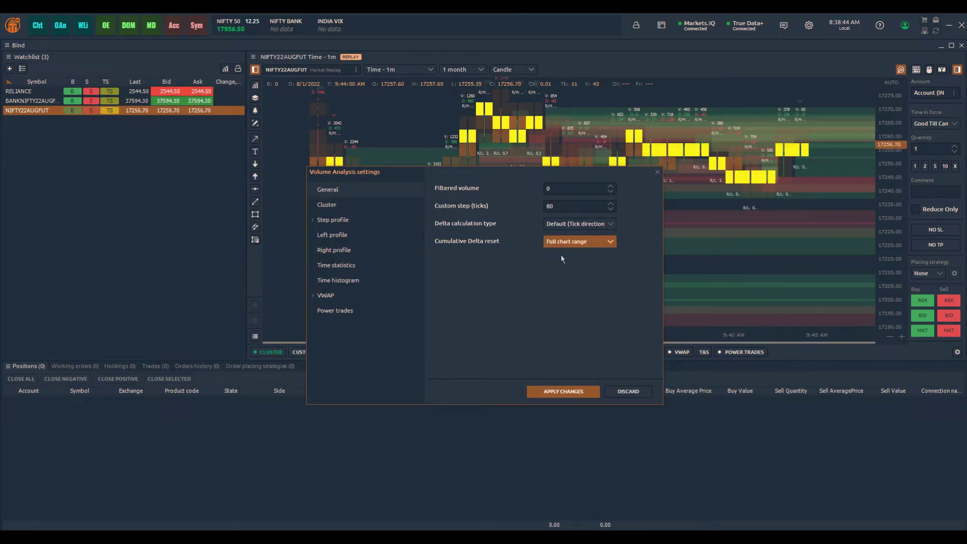
{"action": "left_click", "coordinate": [577, 390]}
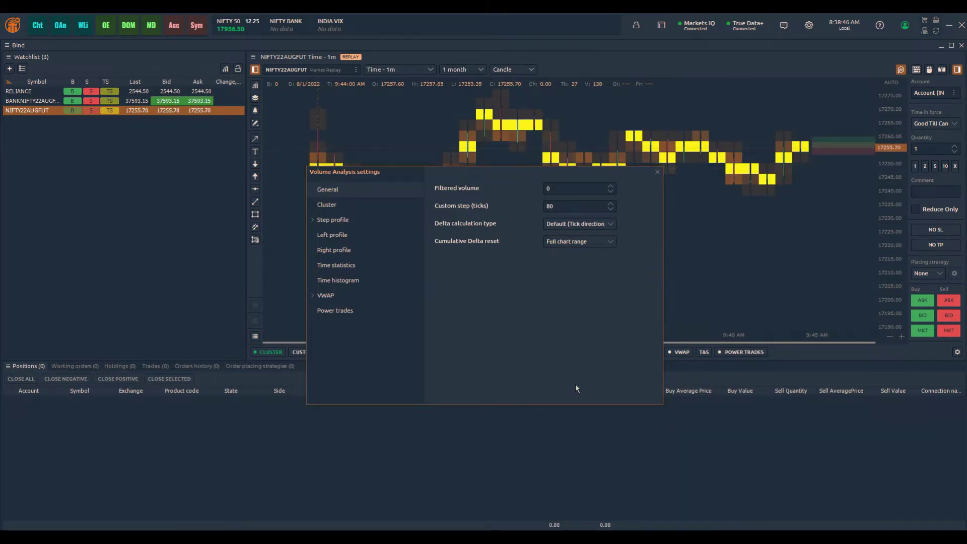
{"action": "left_click", "coordinate": [657, 173]}
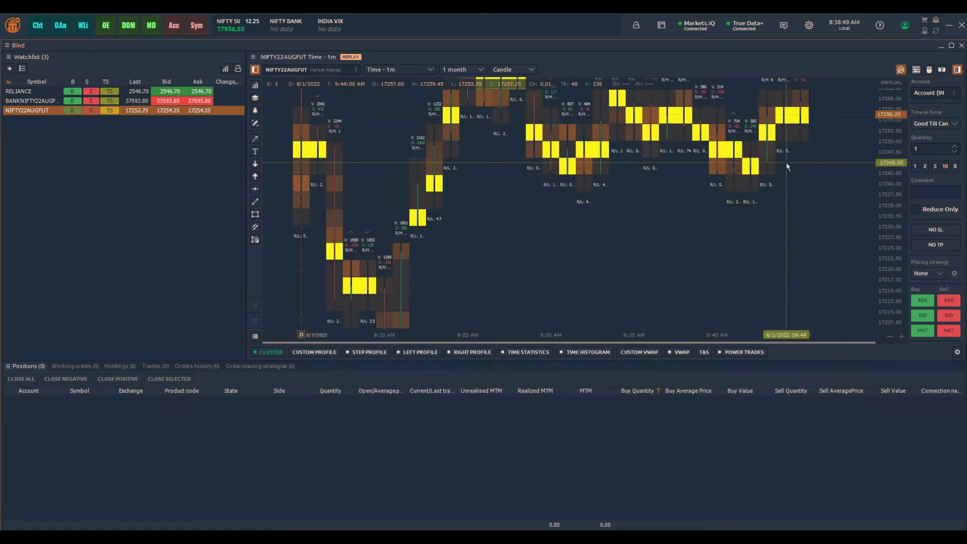
Step: Zoom the NIFTY cluster chart and compress the price axis so the bars and volumes fit
{"action": "scroll", "coordinate": [817, 135], "scroll_direction": "down", "scroll_amount": 3}
{"action": "left_click_drag", "start_coordinate": [893, 119], "coordinate": [891, 182]}
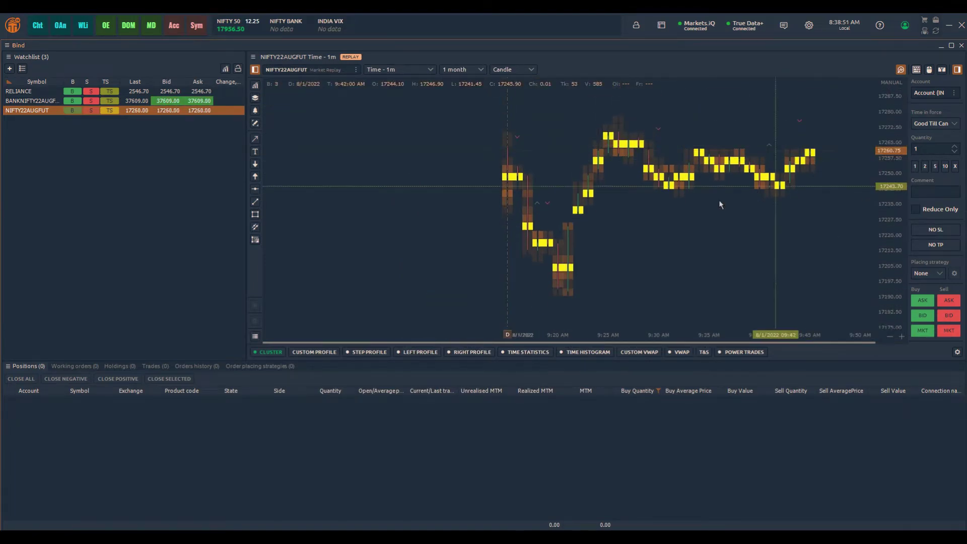
{"action": "scroll", "coordinate": [840, 189], "scroll_direction": "up", "scroll_amount": 3}
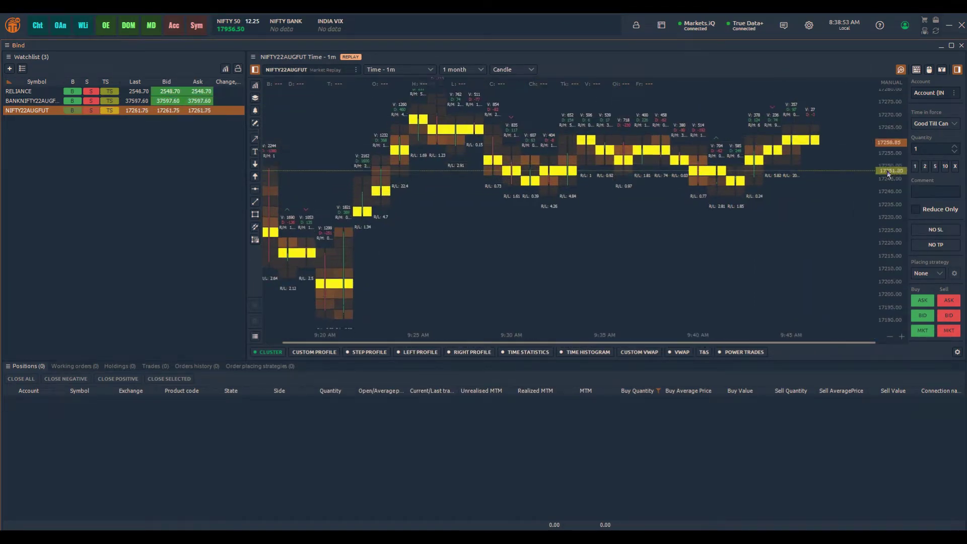
{"action": "scroll", "coordinate": [778, 254], "scroll_direction": "up", "scroll_amount": 3}
{"action": "scroll", "coordinate": [776, 251], "scroll_direction": "up", "scroll_amount": 3}
{"action": "left_click_drag", "start_coordinate": [900, 128], "coordinate": [886, 144]}
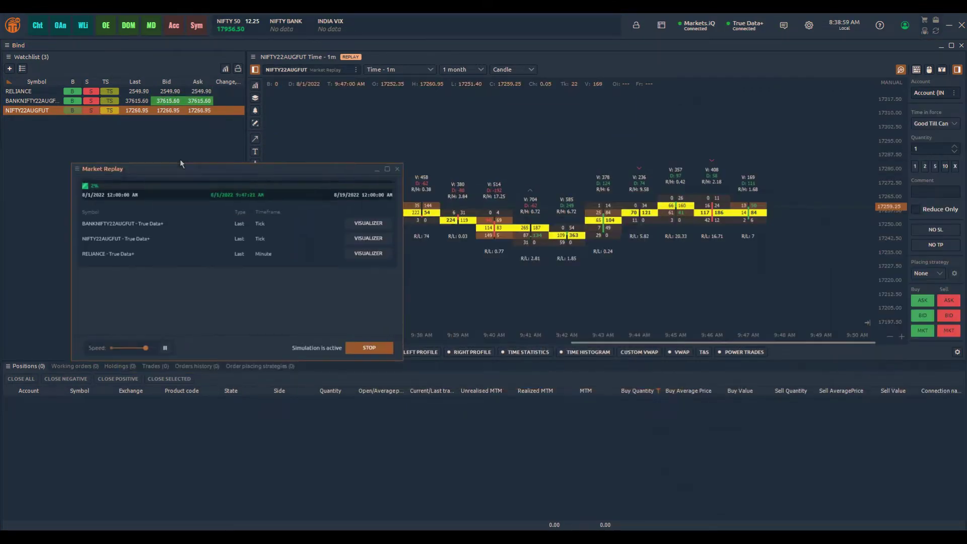
Step: Set the Market Replay speed to 100% and send the replay window behind the chart
{"action": "left_click_drag", "start_coordinate": [179, 161], "coordinate": [179, 159]}
{"action": "left_click_drag", "start_coordinate": [126, 342], "coordinate": [105, 344]}
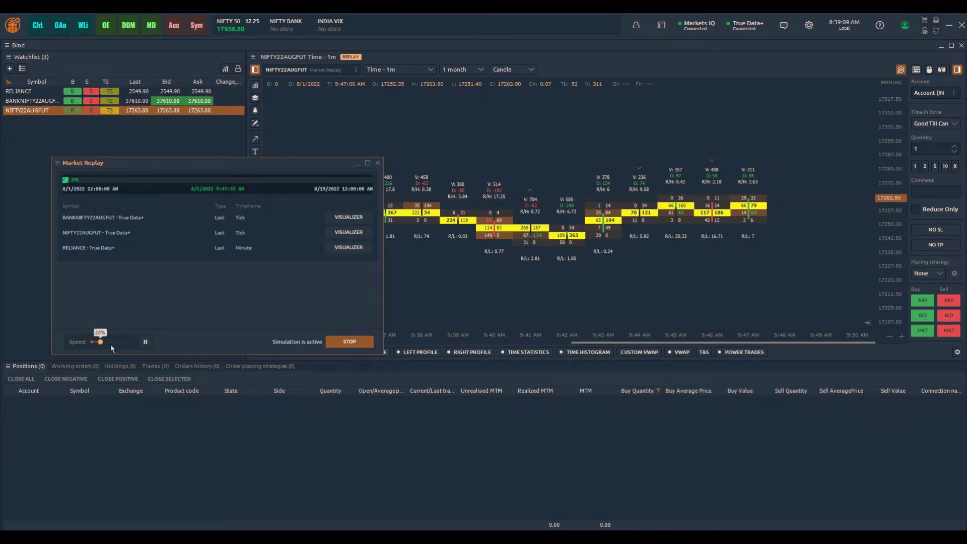
{"action": "left_click_drag", "start_coordinate": [111, 344], "coordinate": [125, 347]}
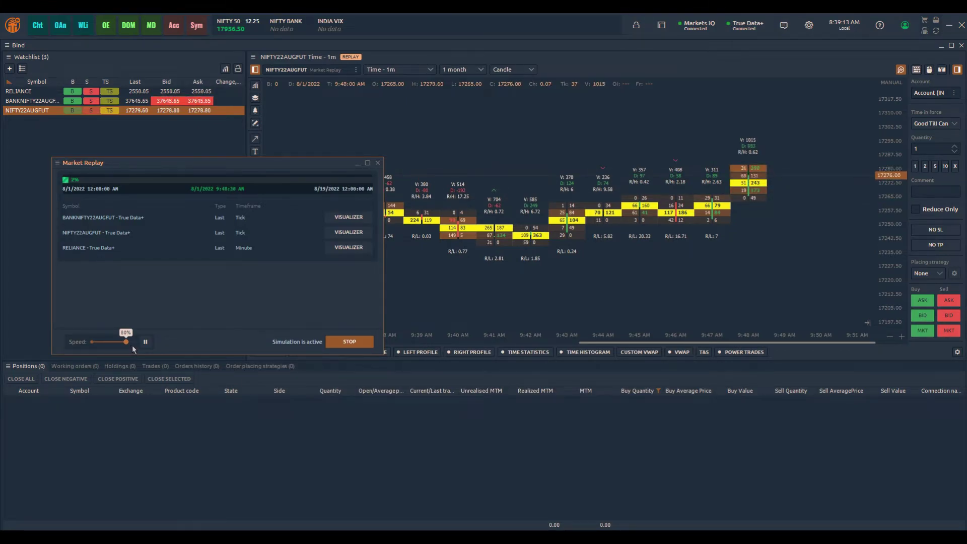
{"action": "left_click_drag", "start_coordinate": [132, 346], "coordinate": [134, 346]}
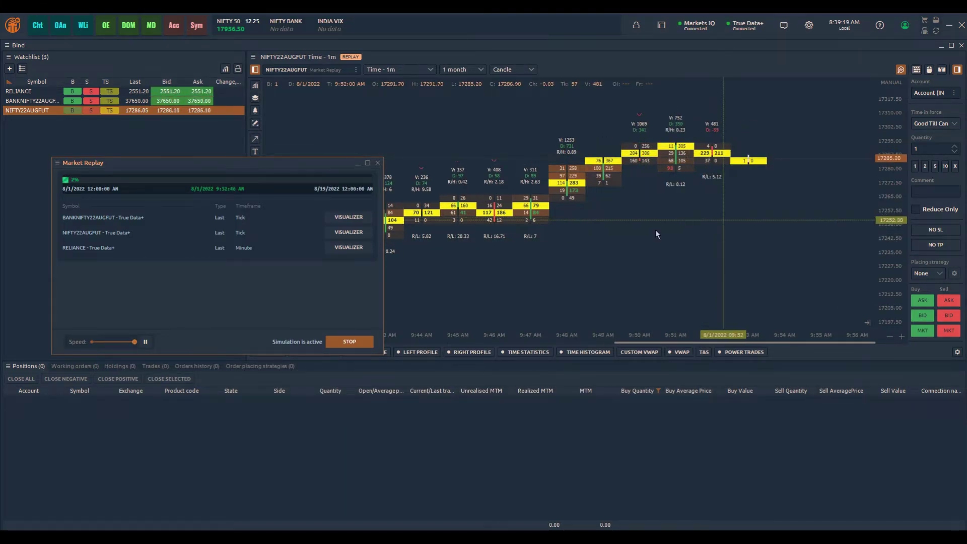
{"action": "left_click_drag", "start_coordinate": [325, 163], "coordinate": [382, 160]}
{"action": "left_click", "coordinate": [520, 156]}
{"action": "scroll", "coordinate": [549, 186], "scroll_direction": "down", "scroll_amount": 5}
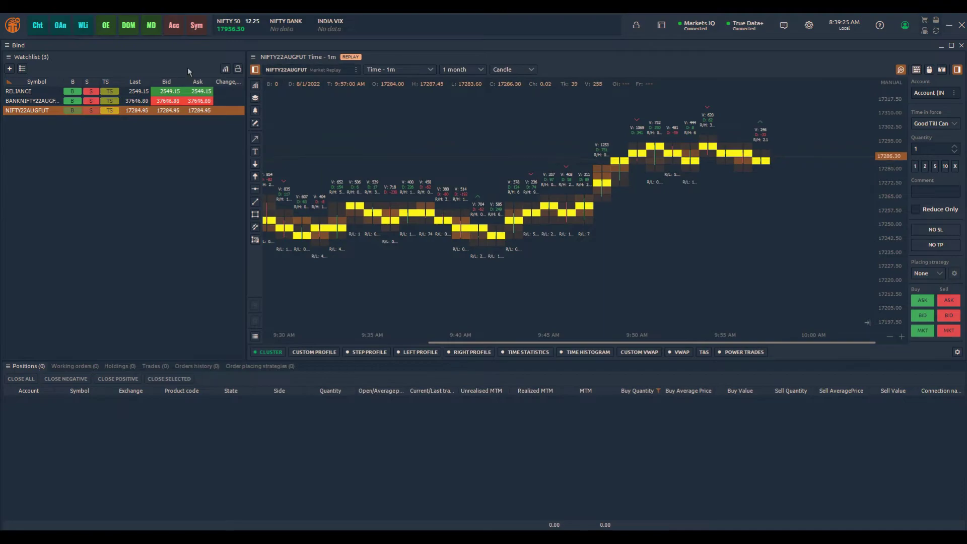
Step: Open a new chart window showing RELIANCE
{"action": "left_click", "coordinate": [37, 31]}
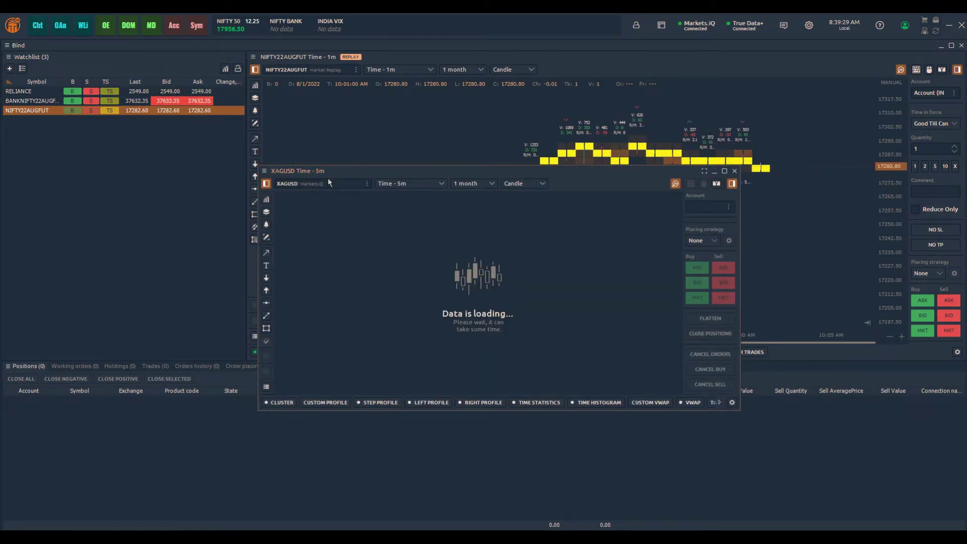
{"action": "left_click", "coordinate": [326, 181]}
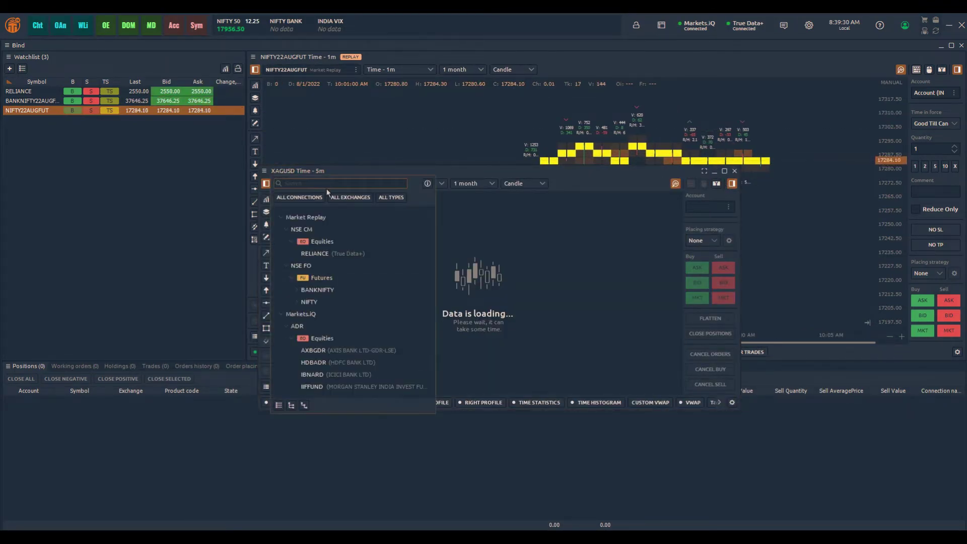
{"action": "left_click", "coordinate": [316, 254]}
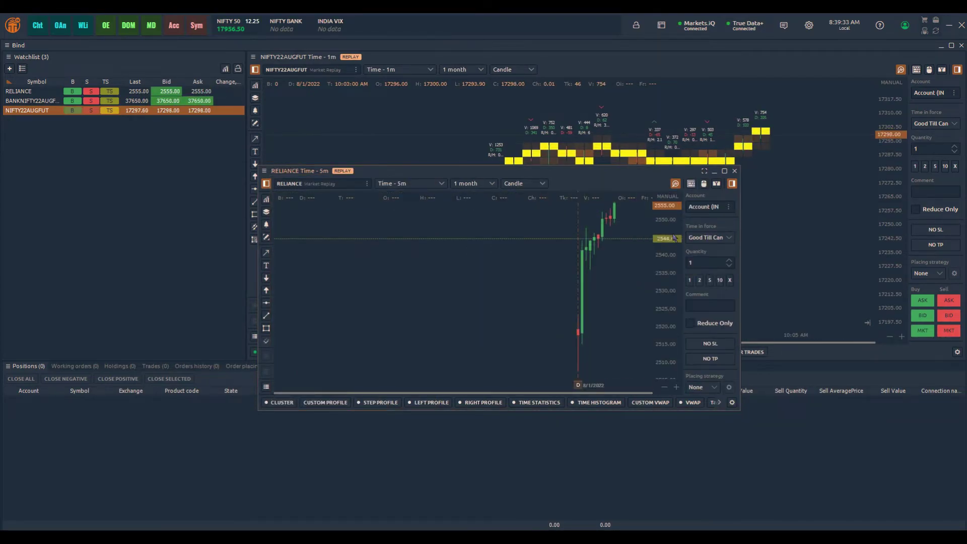
Step: With chart trading on, place a 10-lot RELIANCE buy limit at 2538.90 and check Working orders
{"action": "left_click", "coordinate": [704, 184]}
{"action": "left_click", "coordinate": [722, 282]}
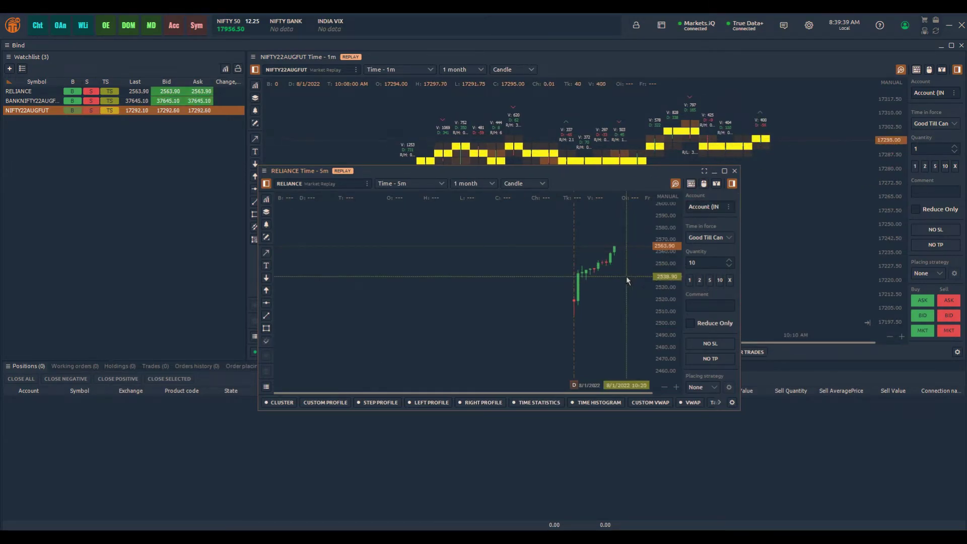
{"action": "left_click", "coordinate": [627, 277]}
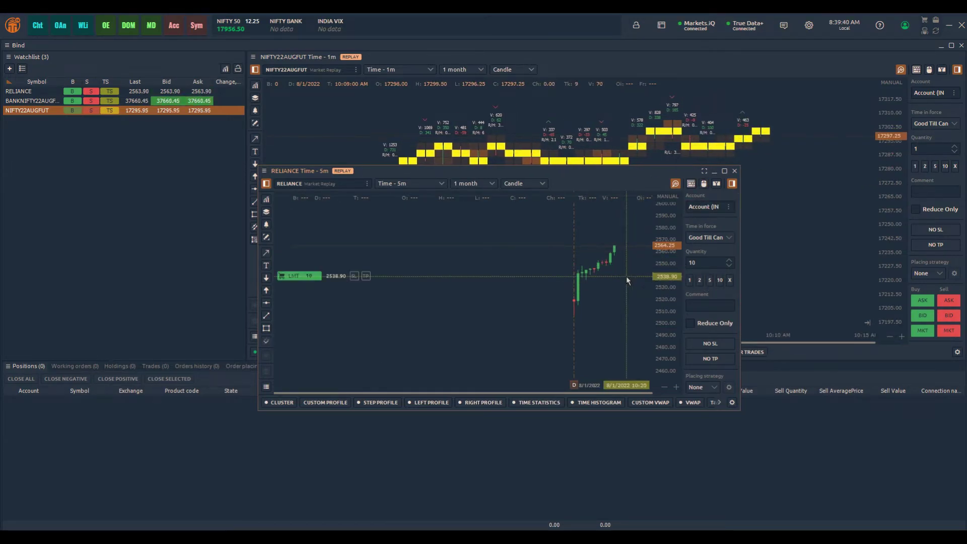
{"action": "left_click", "coordinate": [73, 367]}
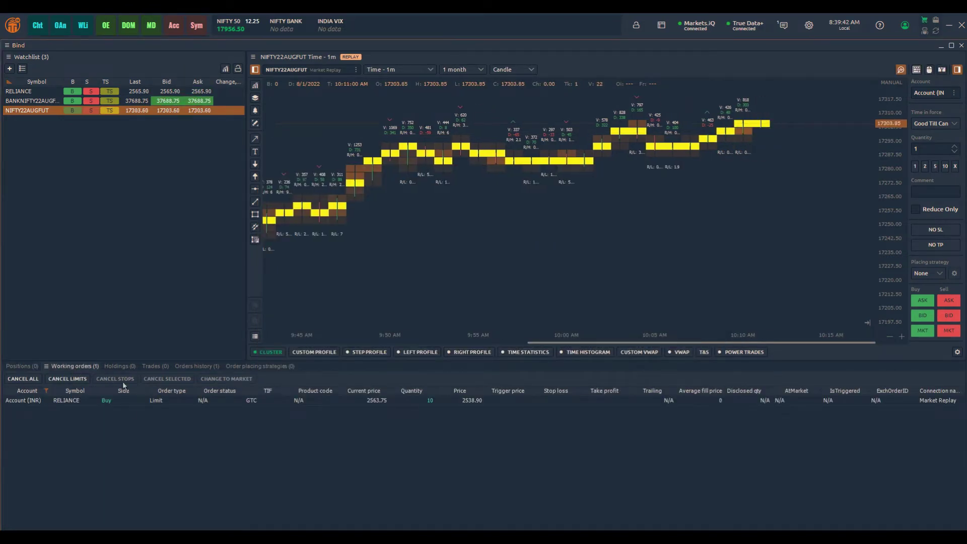
{"action": "left_click", "coordinate": [206, 402]}
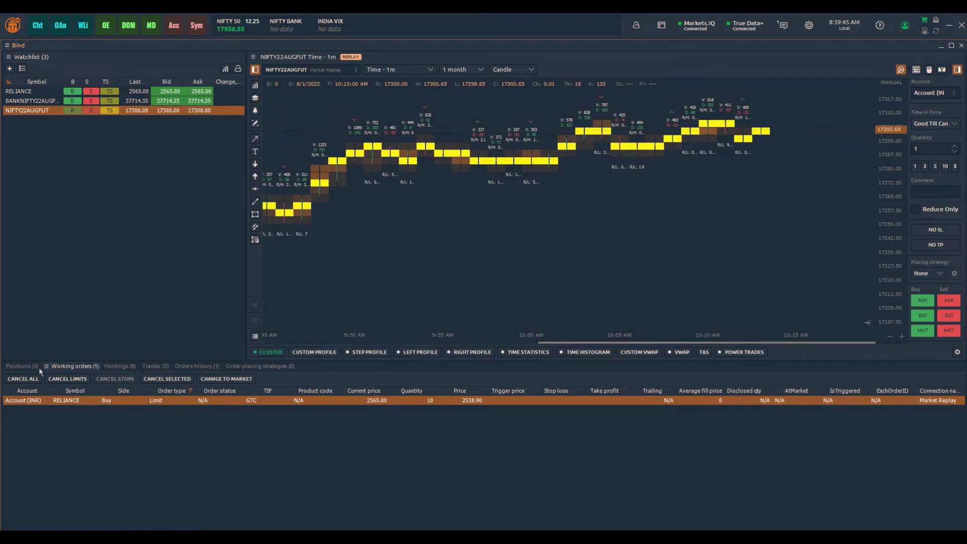
{"action": "left_click", "coordinate": [22, 367]}
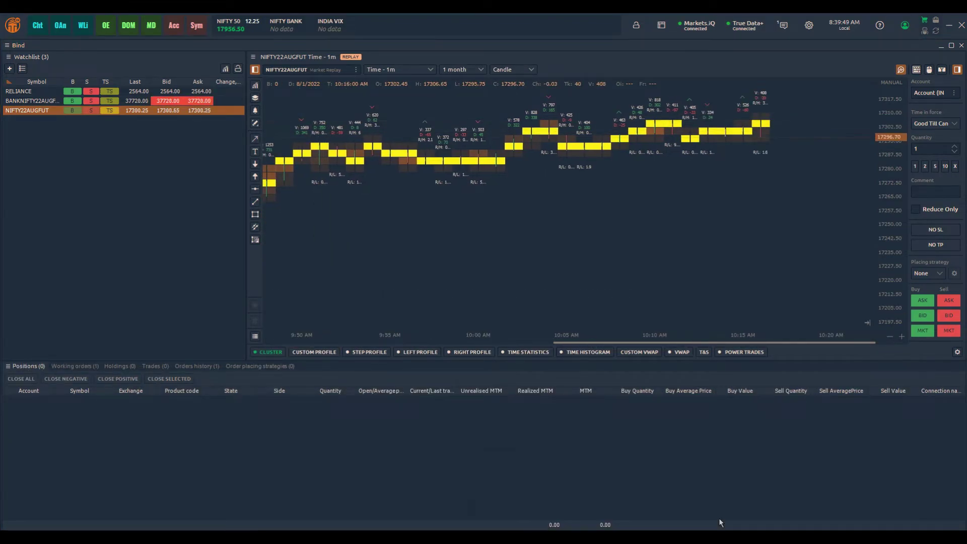
Step: Buy 10 RELIANCE at market from its chart, filling near 2566.15, and view the position
{"action": "left_click", "coordinate": [824, 489]}
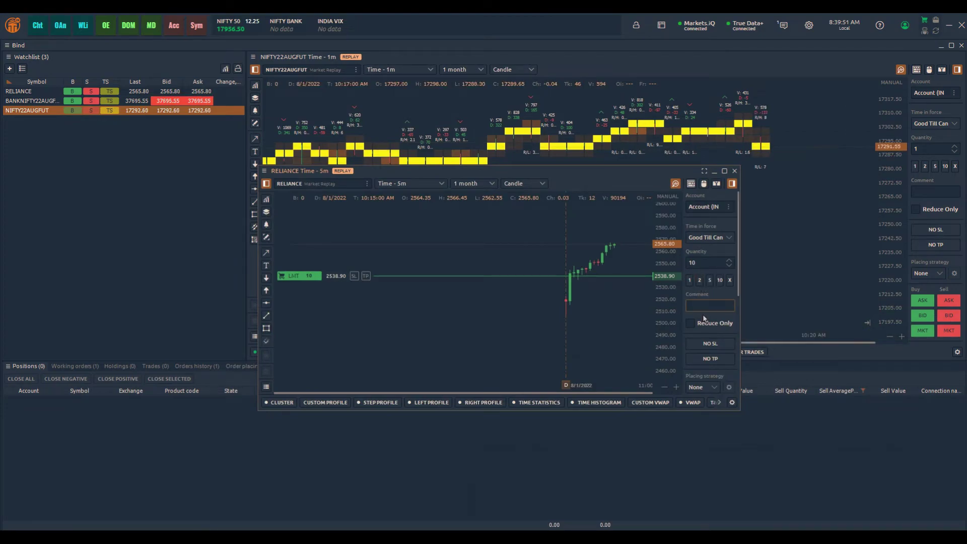
{"action": "scroll", "coordinate": [711, 292], "scroll_direction": "down", "scroll_amount": 3}
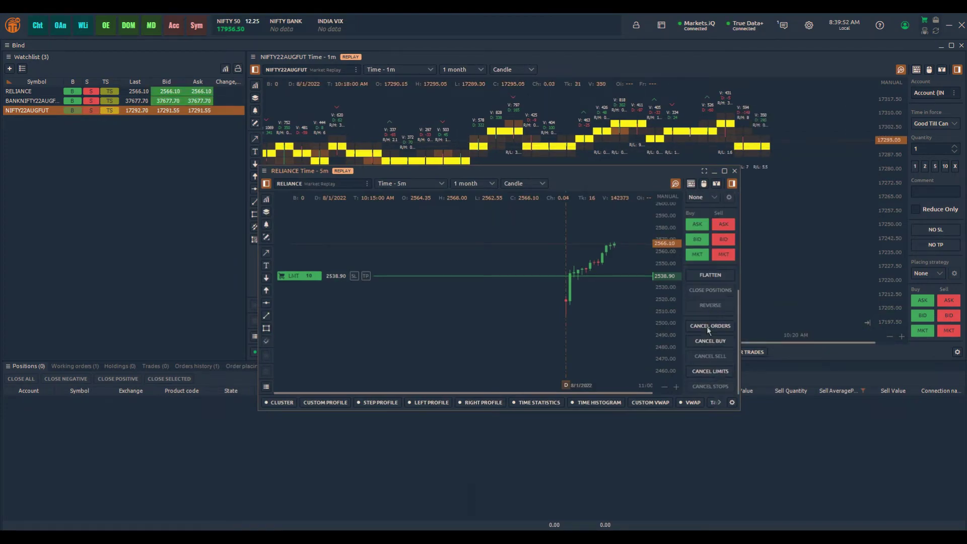
{"action": "left_click", "coordinate": [701, 258]}
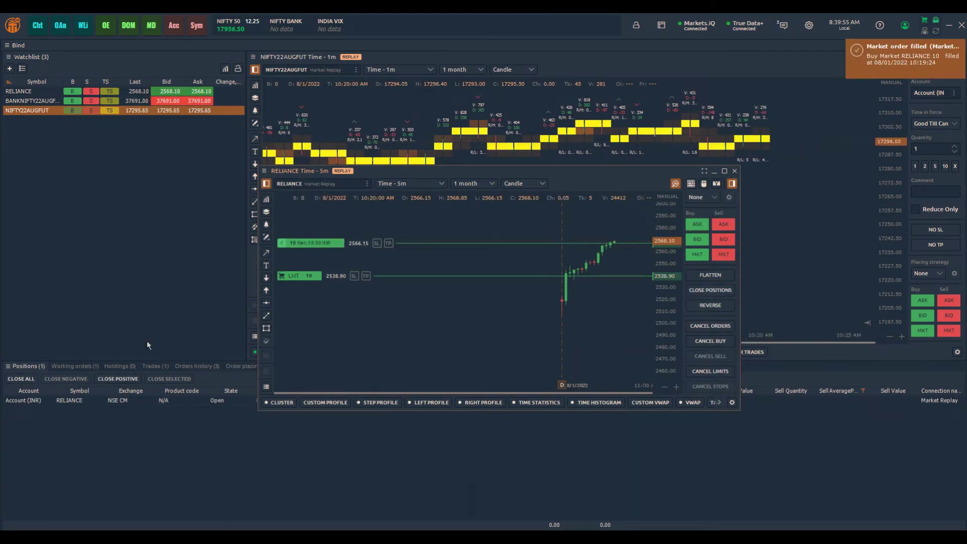
{"action": "left_click", "coordinate": [99, 434]}
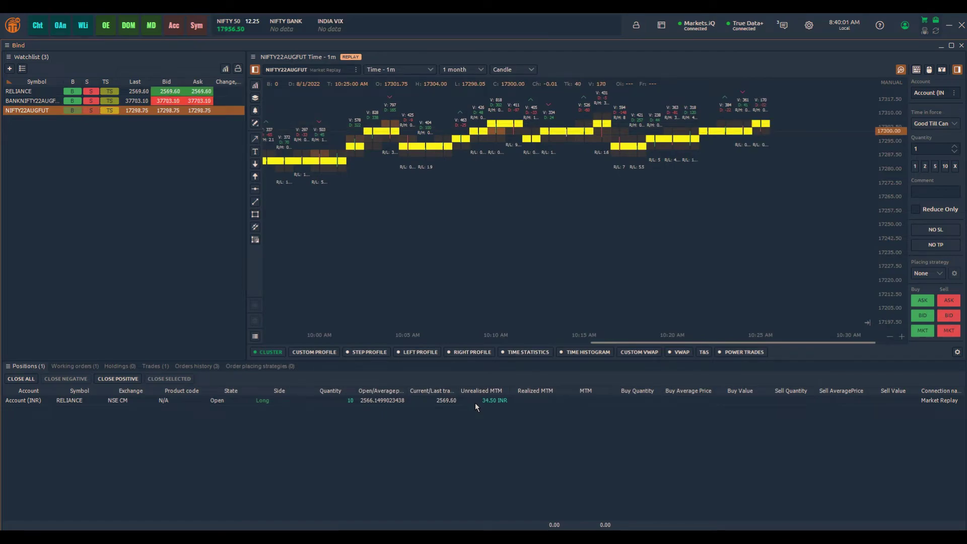
{"action": "scroll", "coordinate": [518, 222], "scroll_direction": "down", "scroll_amount": 5}
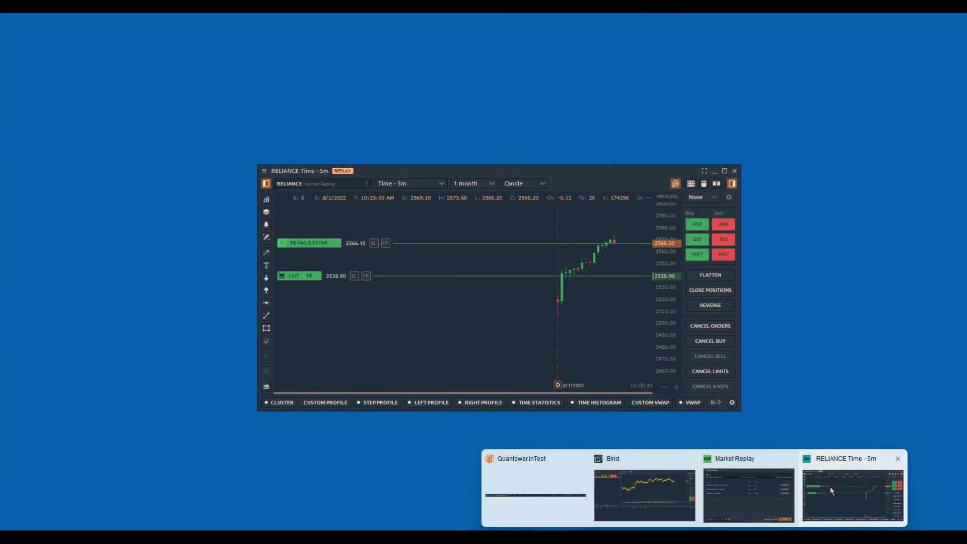
Step: Bring up the RELIANCE chart full-size to inspect the position, then minimize it
{"action": "left_click", "coordinate": [830, 487]}
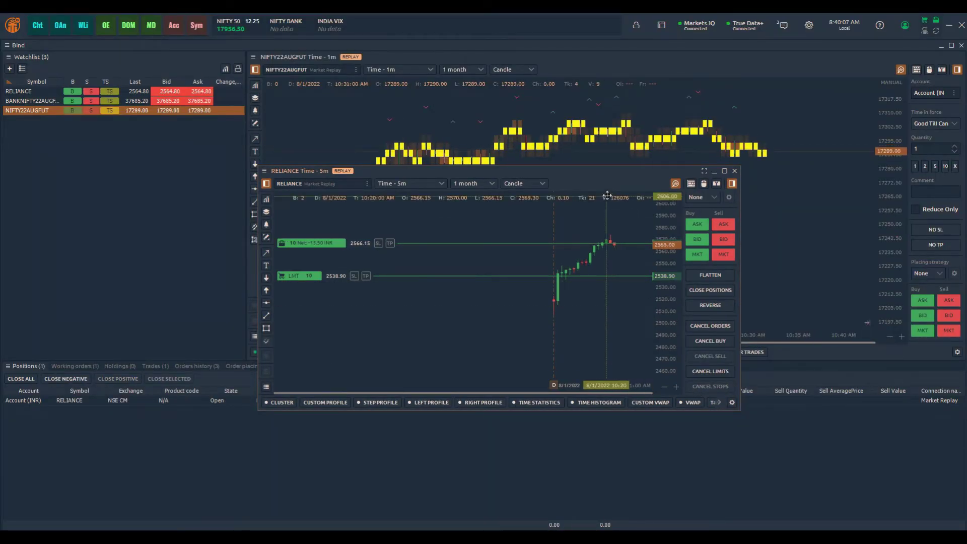
{"action": "left_click", "coordinate": [724, 171]}
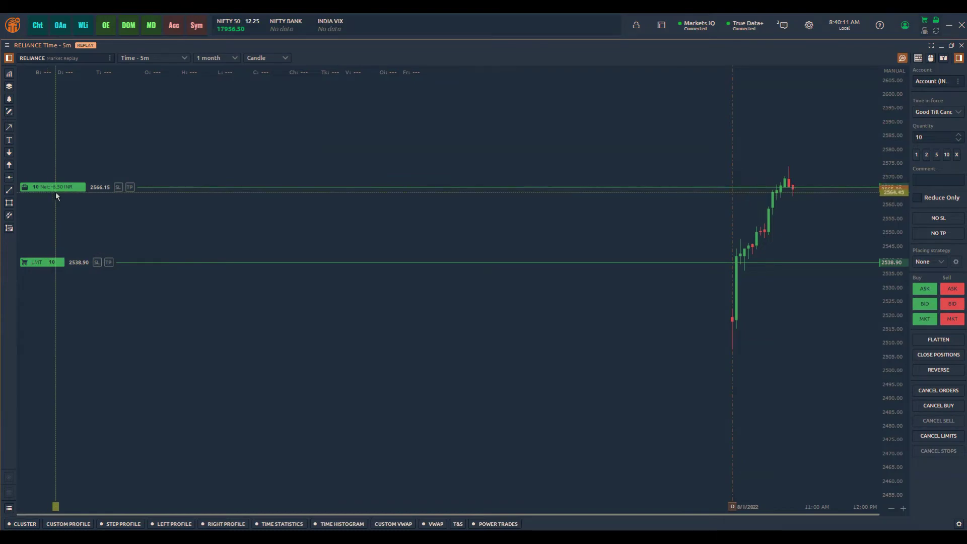
{"action": "mouse_move", "coordinate": [63, 189]}
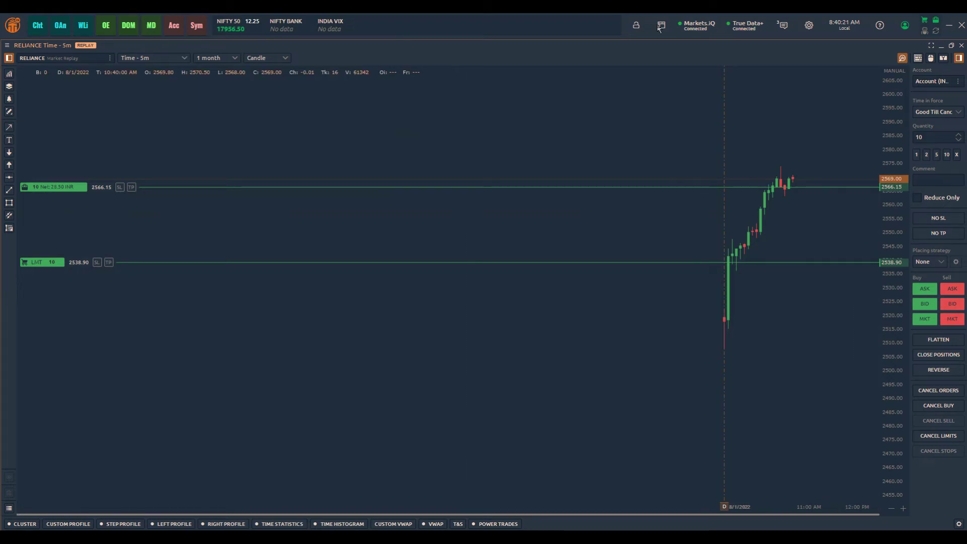
{"action": "left_click", "coordinate": [940, 46]}
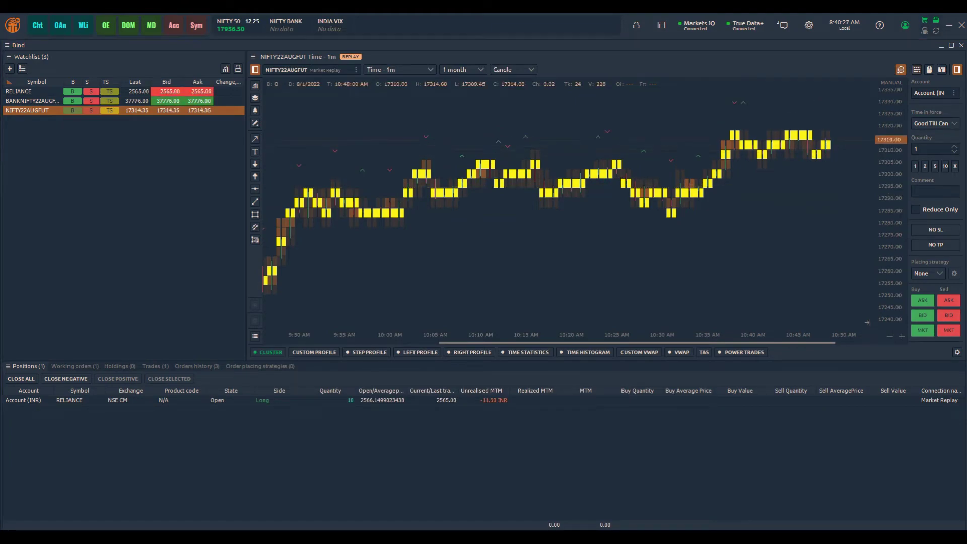
Step: Reposition the Market Replay controls and zoom out the NIFTY cluster chart to span the open to about noon
{"action": "left_click", "coordinate": [351, 56]}
{"action": "left_click_drag", "start_coordinate": [373, 123], "coordinate": [340, 141]}
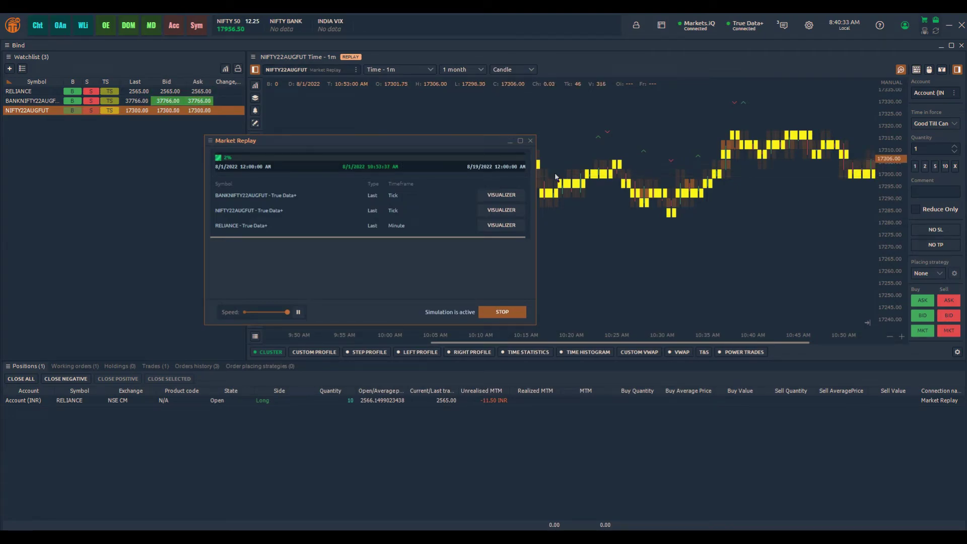
{"action": "left_click_drag", "start_coordinate": [621, 147], "coordinate": [539, 149]}
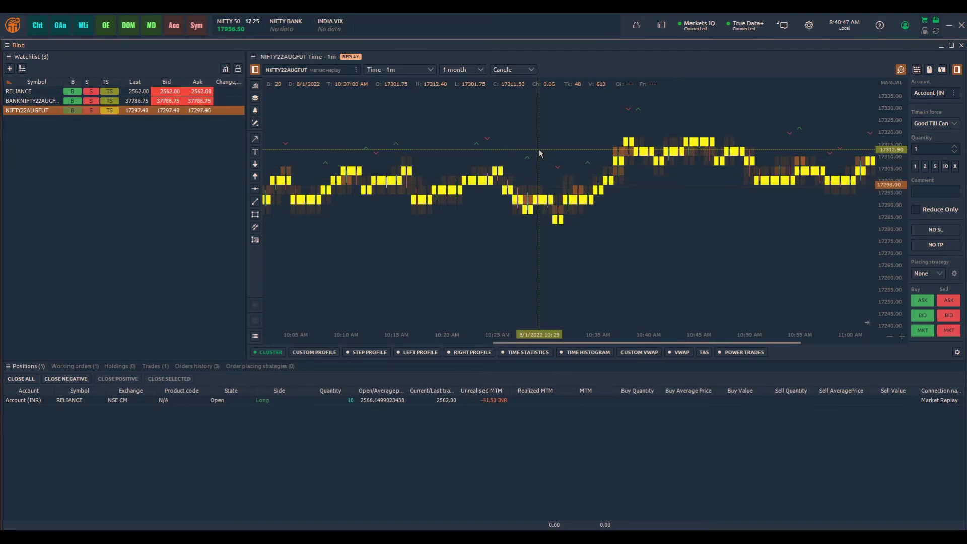
{"action": "scroll", "coordinate": [539, 149], "scroll_direction": "down", "scroll_amount": 3}
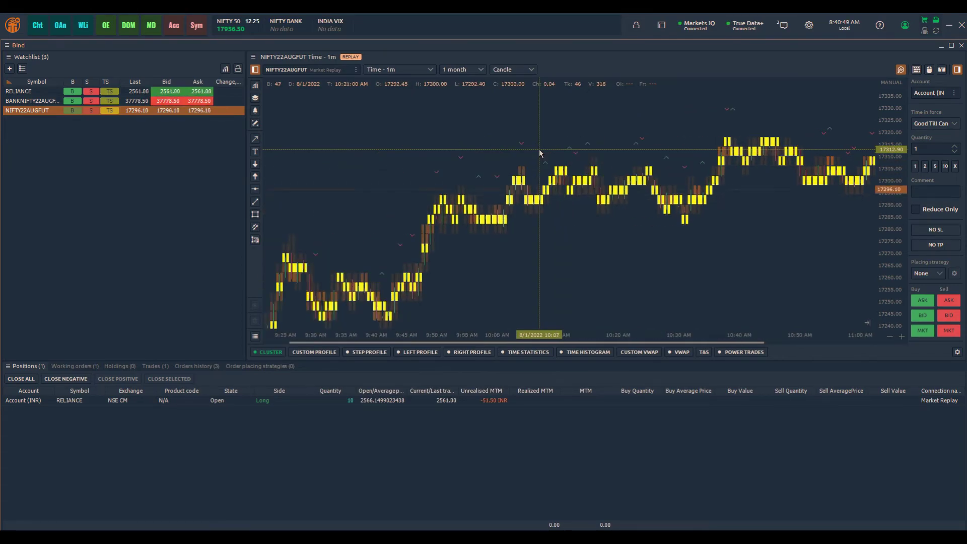
{"action": "scroll", "coordinate": [539, 149], "scroll_direction": "down", "scroll_amount": 2}
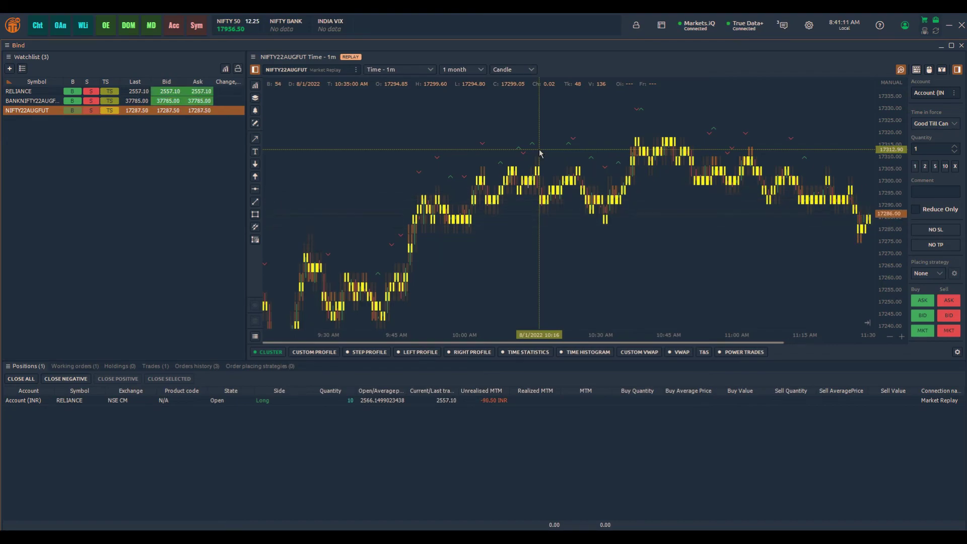
{"action": "left_click_drag", "start_coordinate": [550, 149], "coordinate": [445, 131]}
{"action": "scroll", "coordinate": [454, 137], "scroll_direction": "down", "scroll_amount": 2}
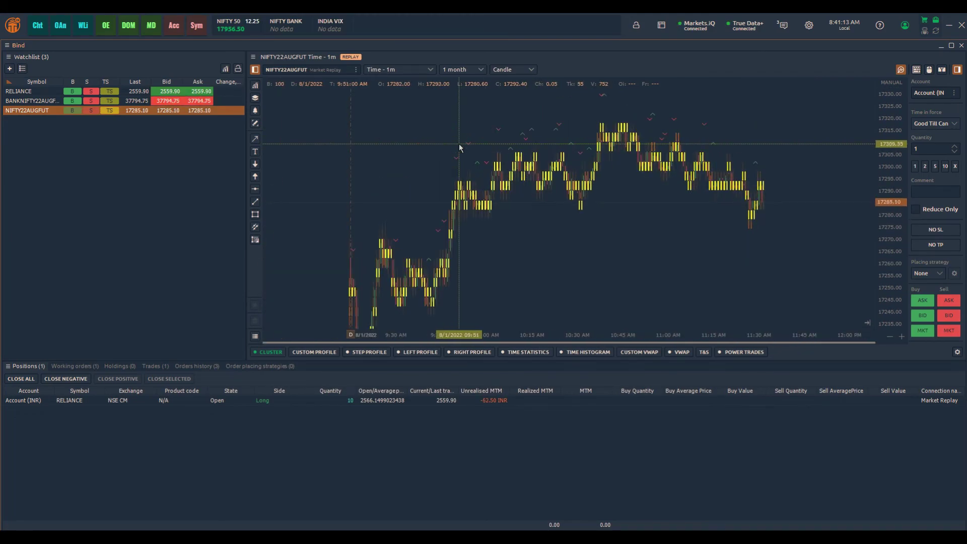
{"action": "scroll", "coordinate": [879, 113], "scroll_direction": "down", "scroll_amount": 3}
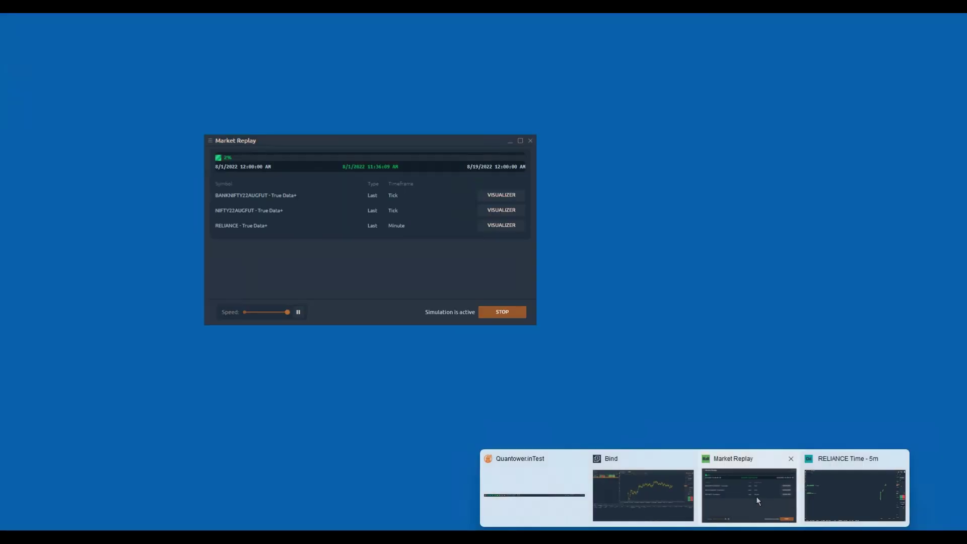
{"action": "left_click", "coordinate": [756, 497]}
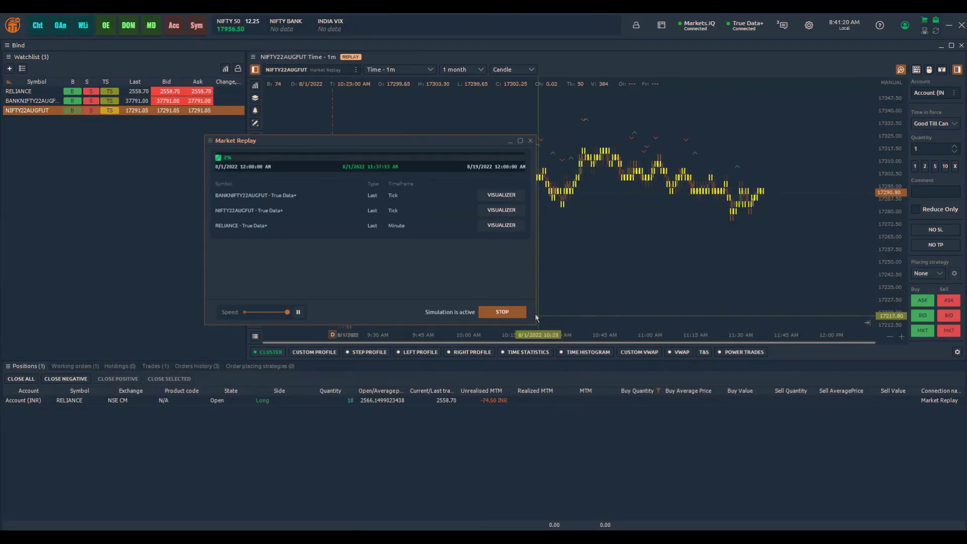